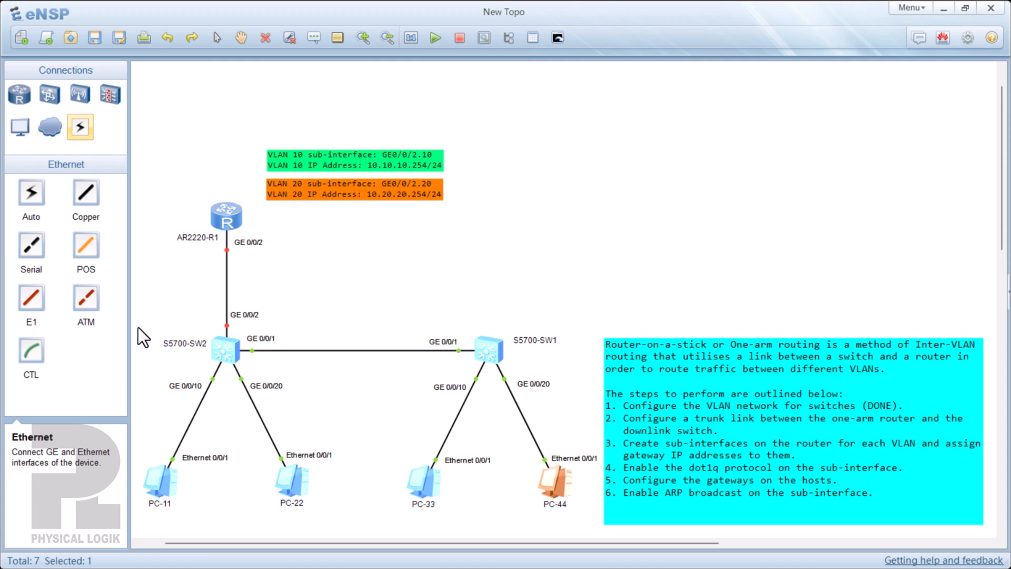
drag(137, 325, 157, 378)
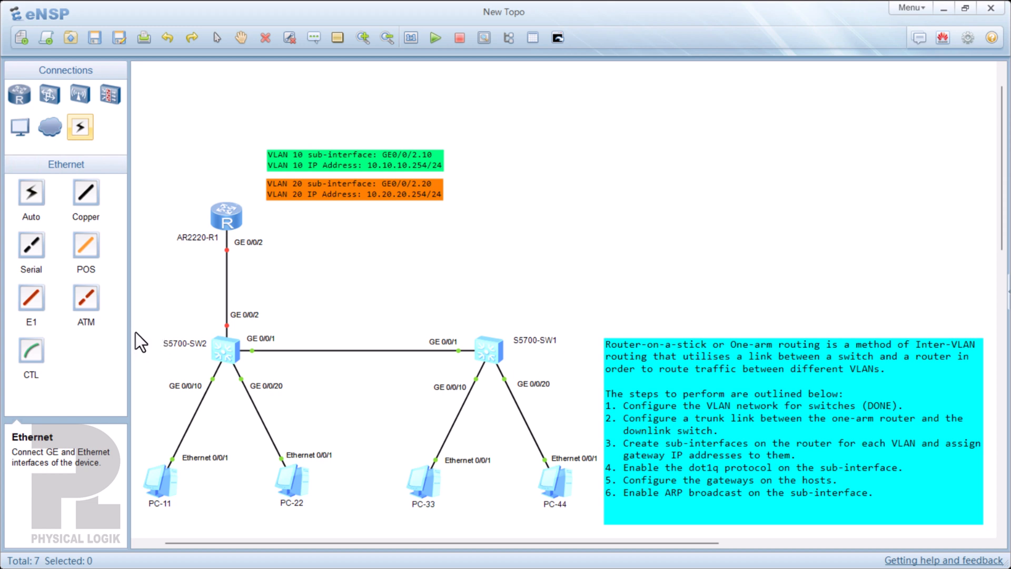
drag(135, 332, 167, 356)
drag(145, 319, 141, 338)
drag(136, 456, 190, 514)
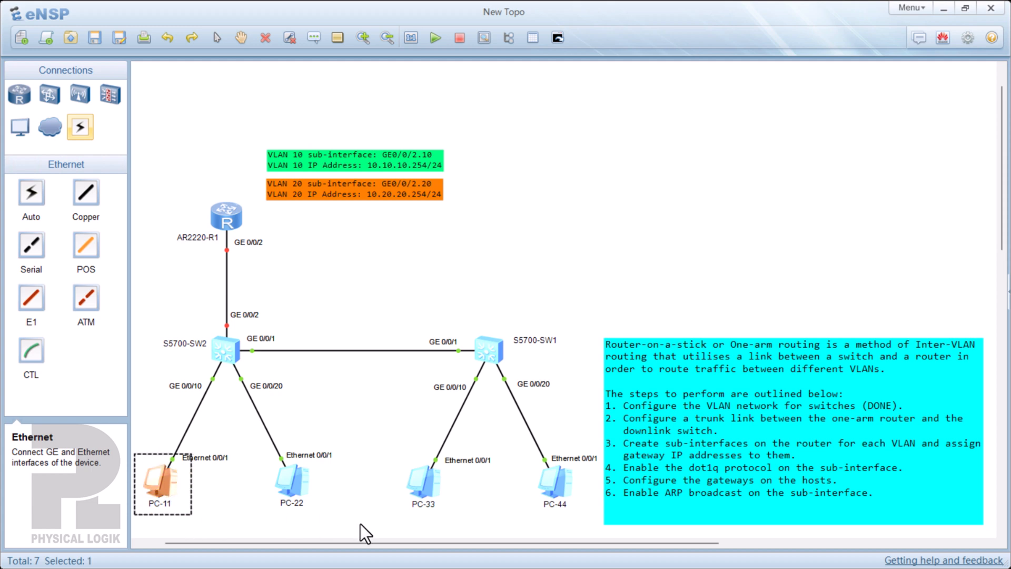
drag(400, 517, 458, 460)
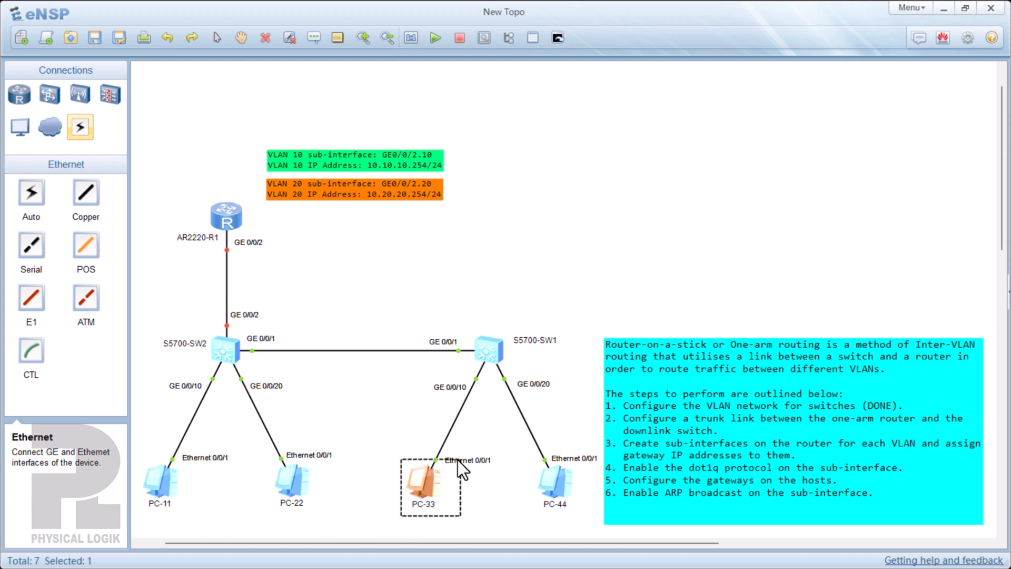
click(396, 450)
drag(382, 456, 460, 519)
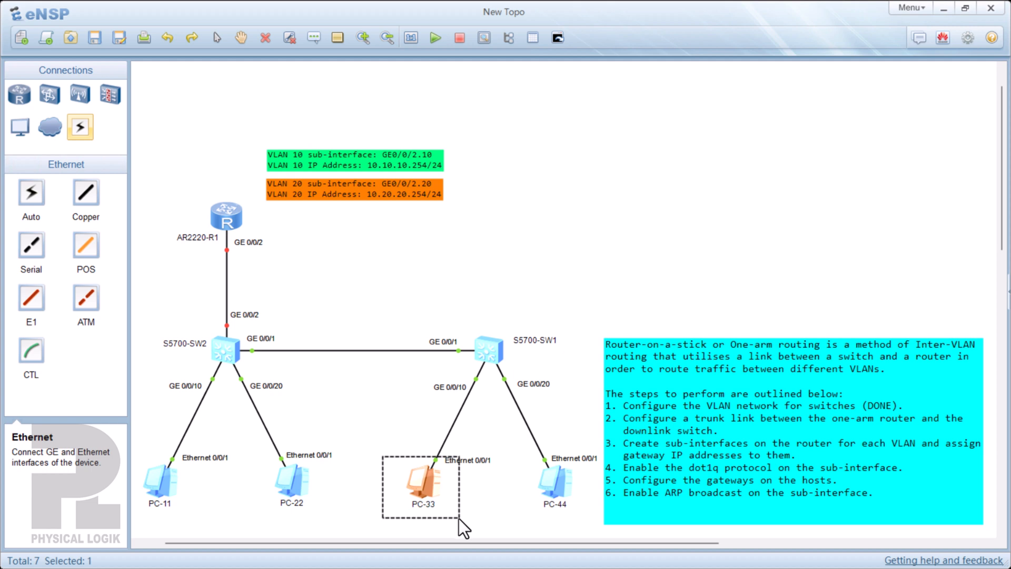
click(289, 521)
drag(334, 524, 267, 444)
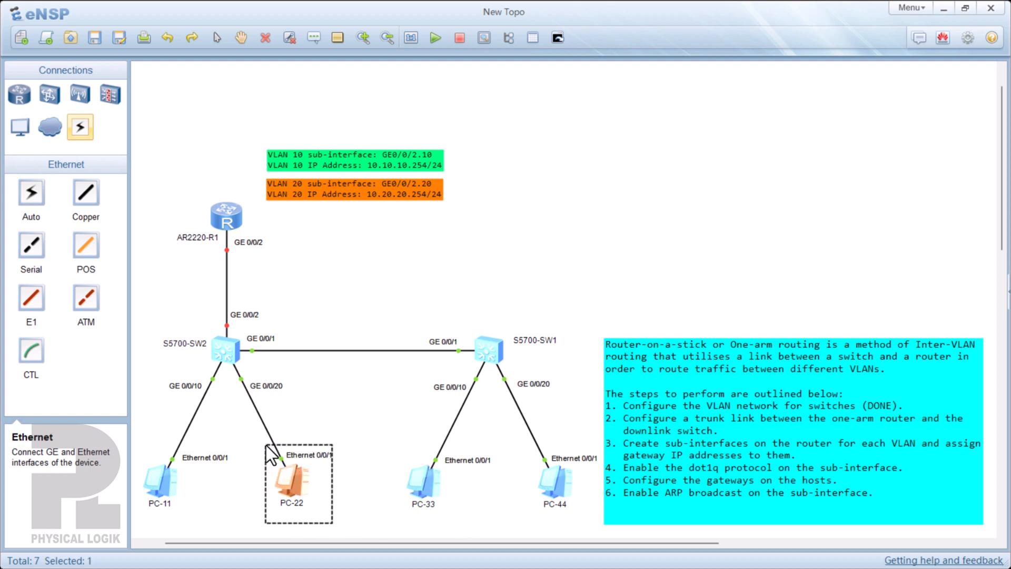
click(529, 517)
drag(529, 518, 589, 445)
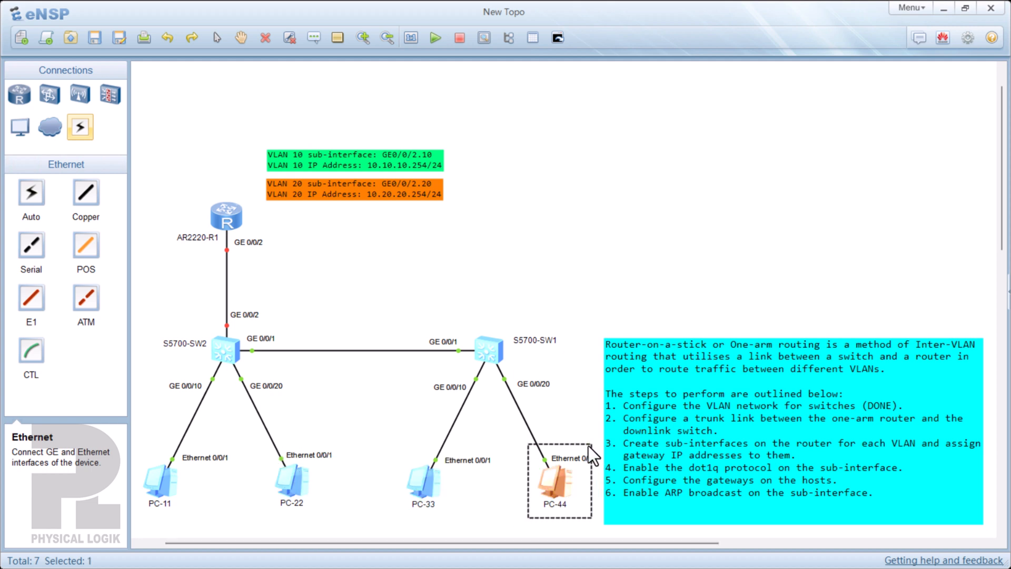
click(584, 291)
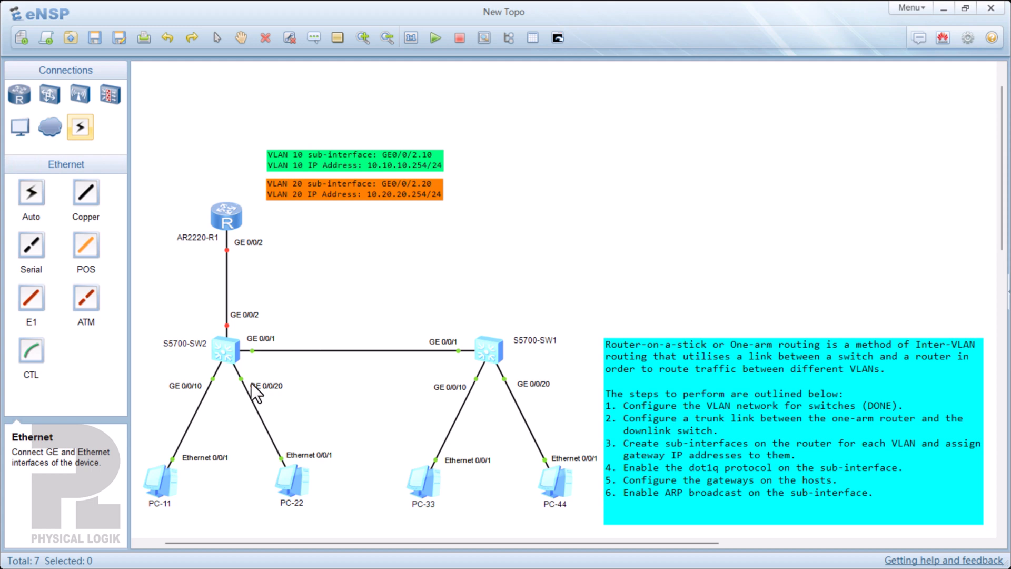
- Open the basic configuration of PC-11 and PC-33 and review their IPv4 addresses
double_click(170, 484)
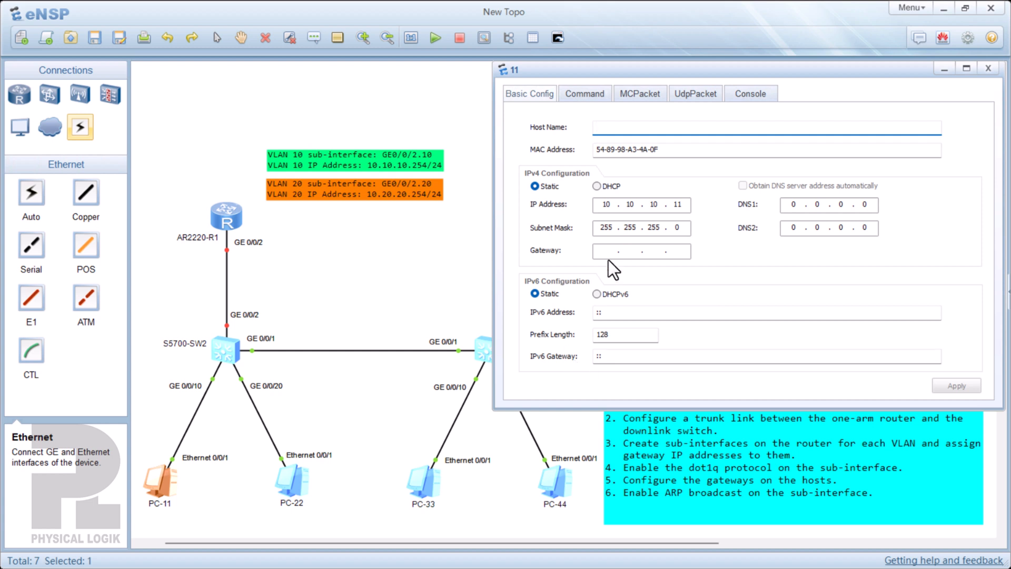
double_click(631, 205)
double_click(654, 205)
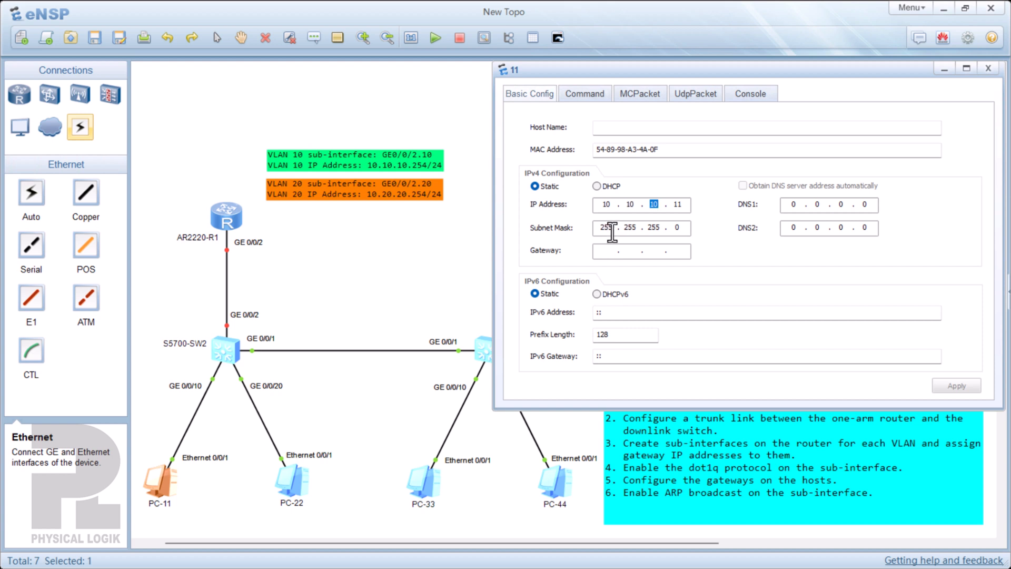
double_click(678, 205)
double_click(428, 480)
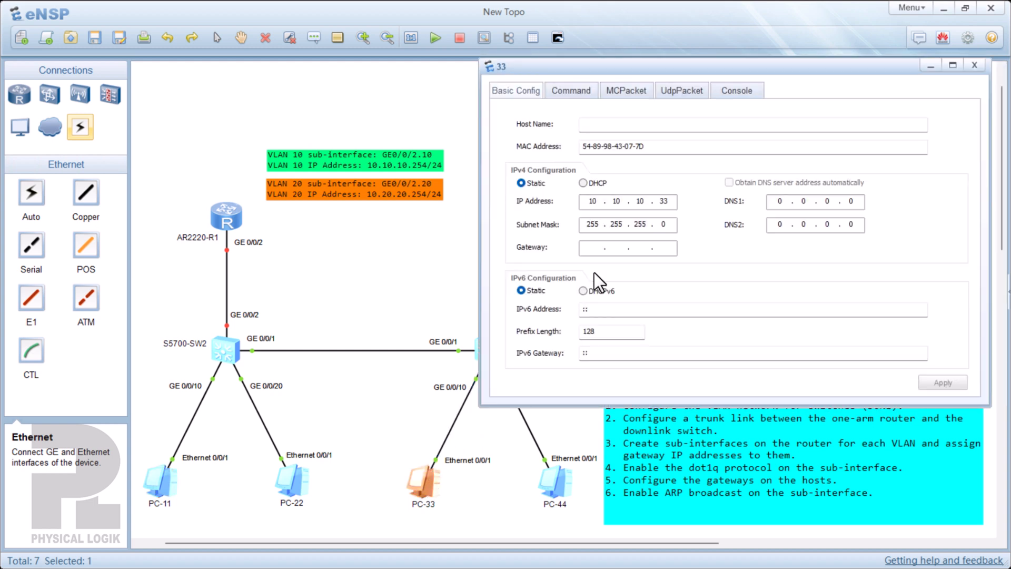
double_click(591, 201)
- Open PC-22's basic configuration and review each part of its IPv4 address
double_click(299, 480)
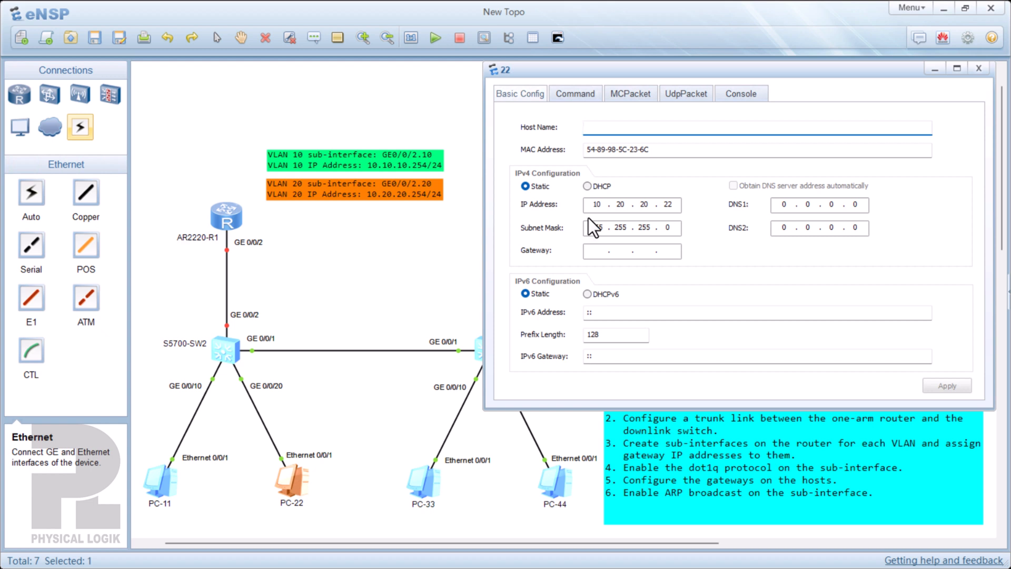
double_click(600, 206)
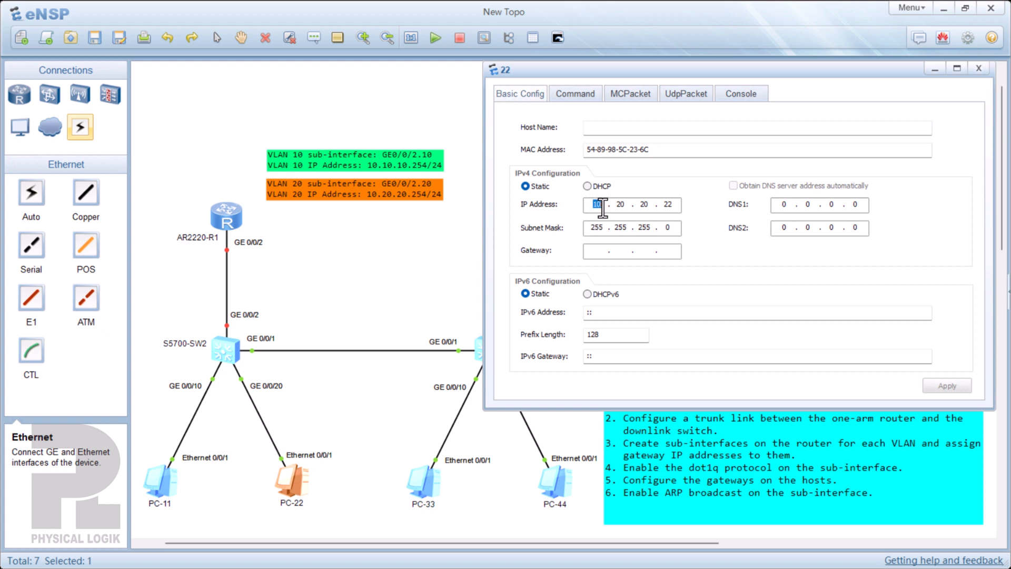
click(620, 205)
click(644, 205)
double_click(620, 204)
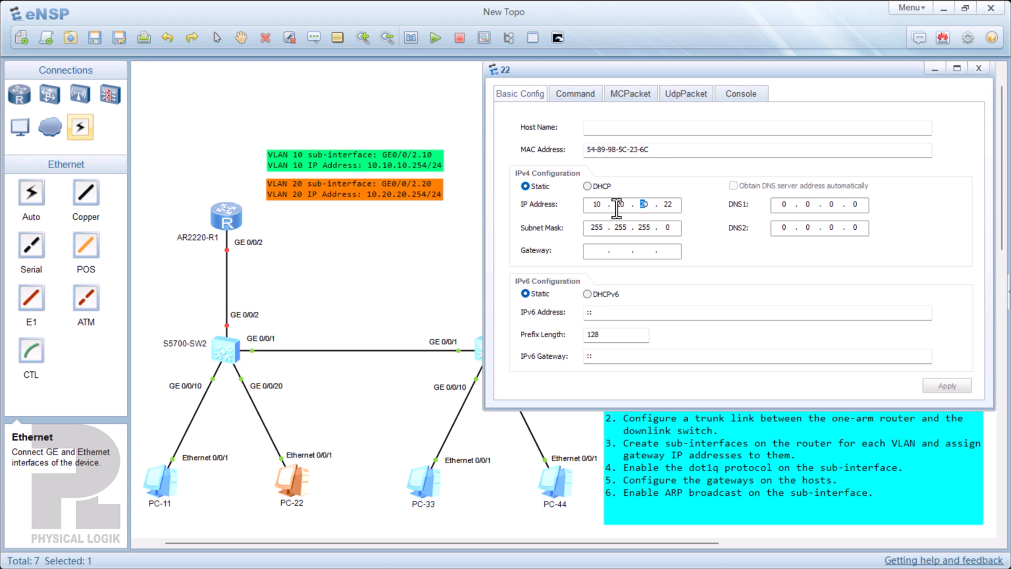
double_click(667, 205)
- Clear all four parts of the IPv4 gateway address in PC-44's basic configuration
double_click(549, 488)
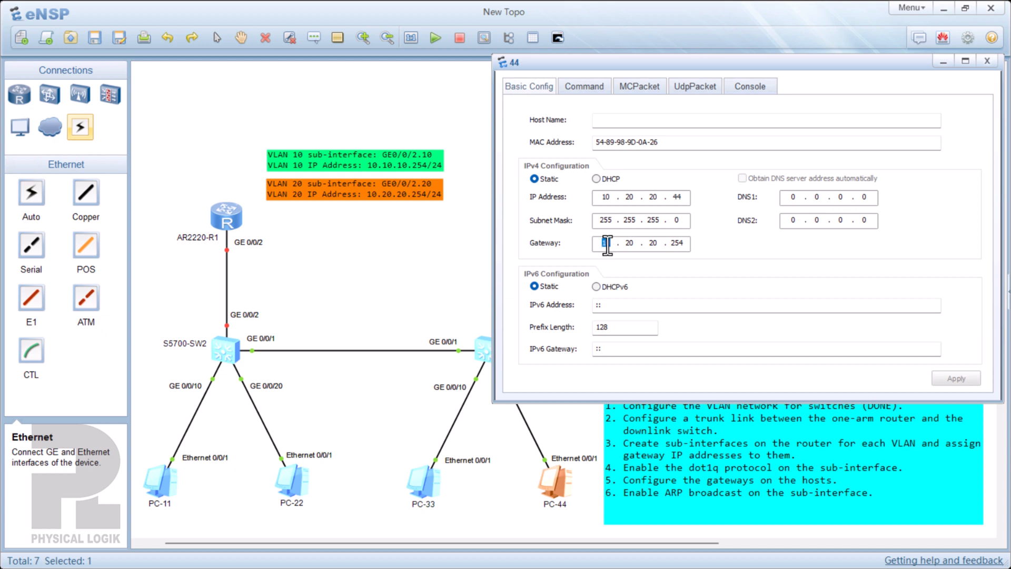
key(BackSpace)
double_click(630, 243)
key(BackSpace)
double_click(653, 243)
key(BackSpace)
double_click(674, 243)
key(BackSpace)
click(425, 270)
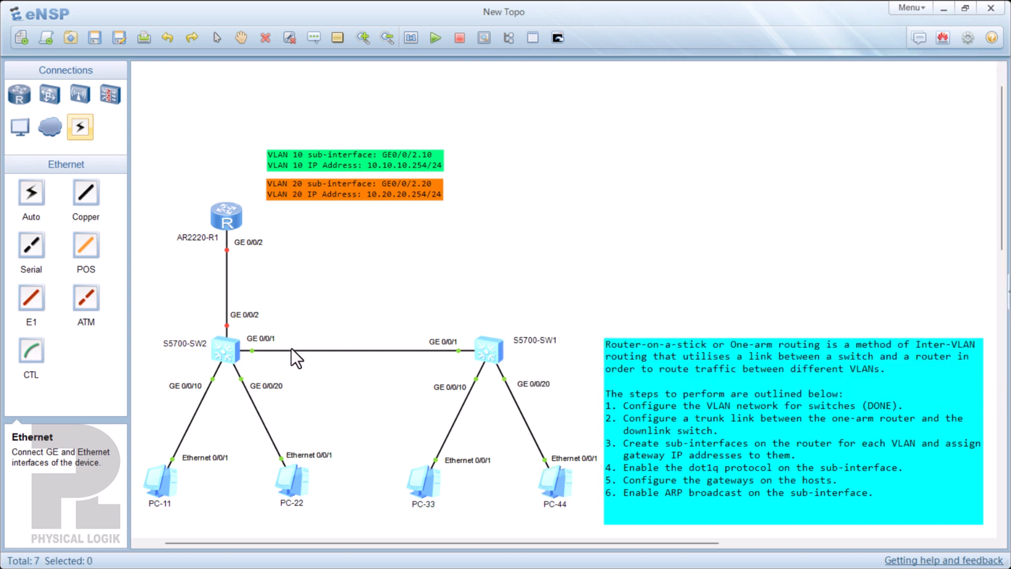
- Open the console of switch S5700-SW2 and display its VLAN table with "dis vlan"
double_click(232, 346)
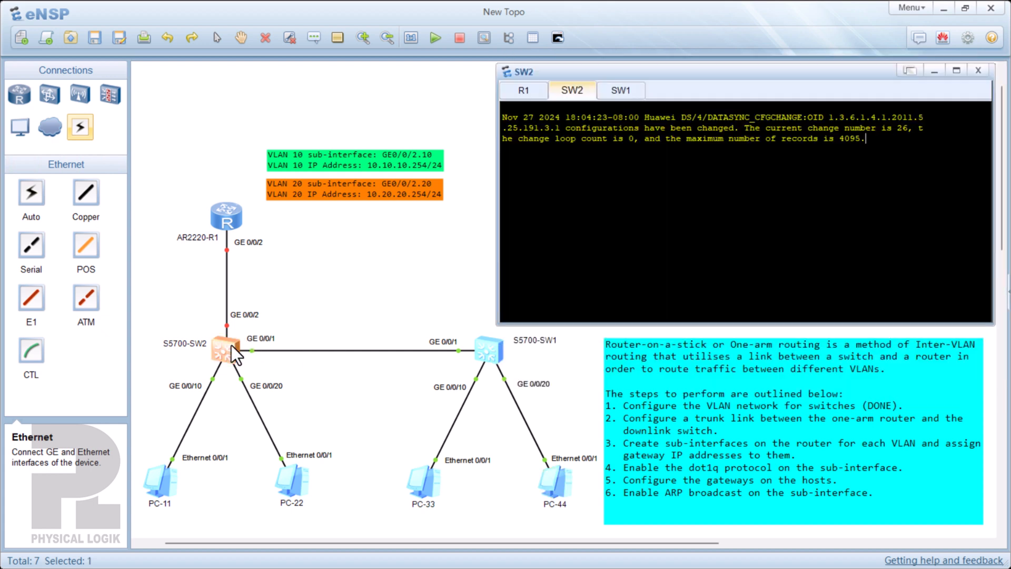
key(Return)
text(dis vlan)
key(Return)
scroll(680, 198, up, 1)
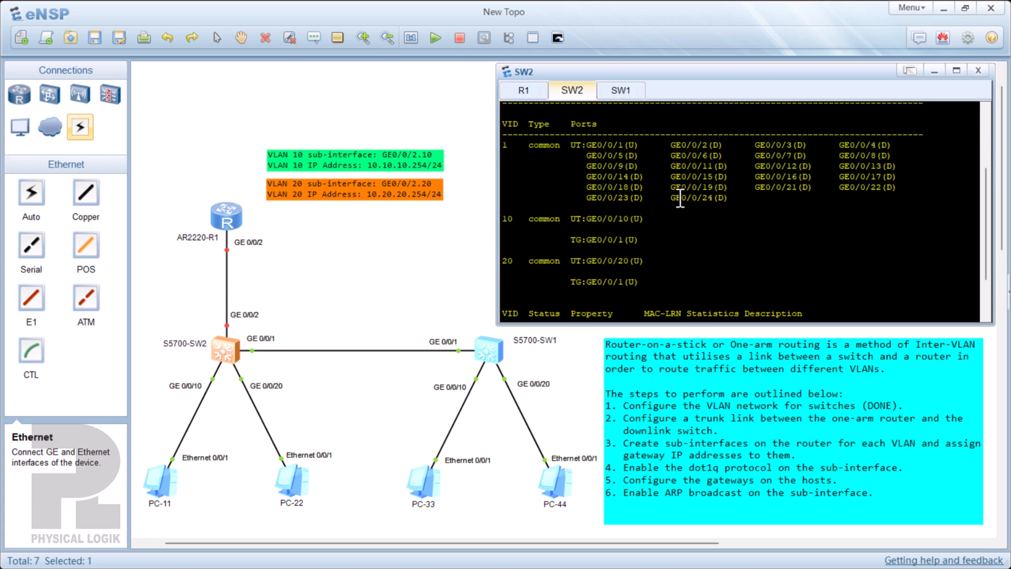
scroll(648, 199, up, 2)
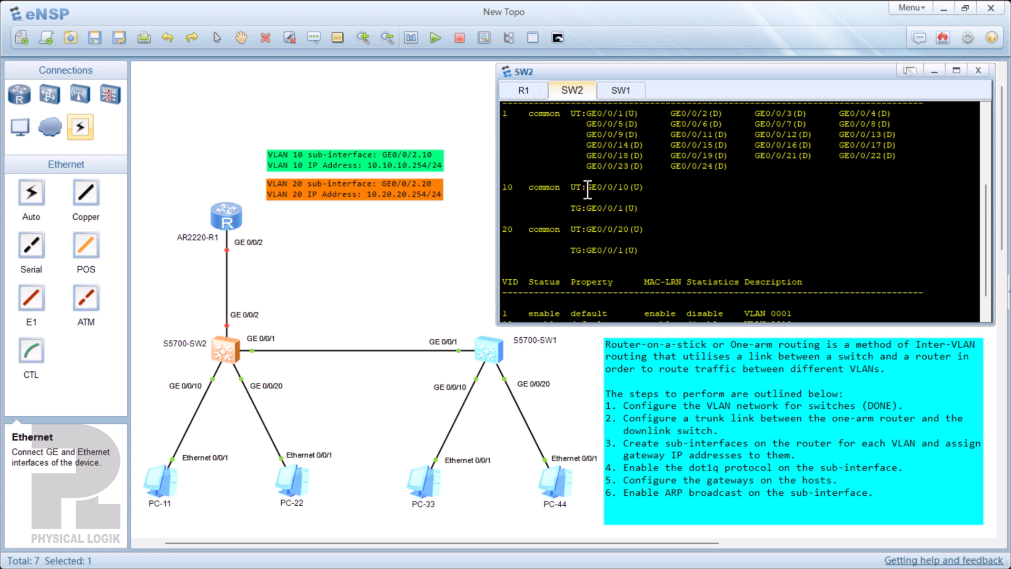
- Examine which untagged access ports belong to VLAN 10 and VLAN 20 in SW2's VLAN table
drag(504, 189, 631, 185)
click(570, 189)
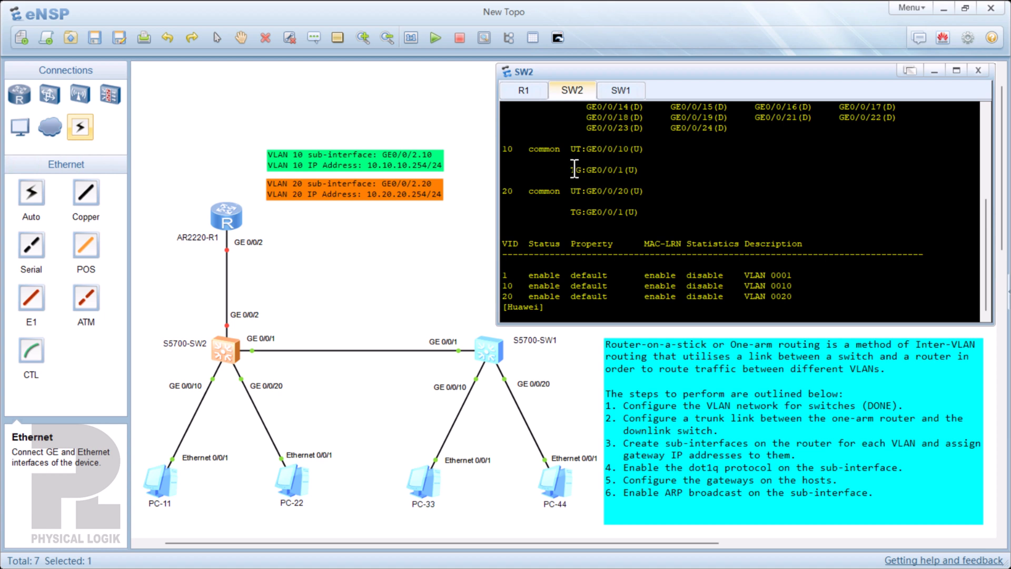
drag(570, 189, 623, 191)
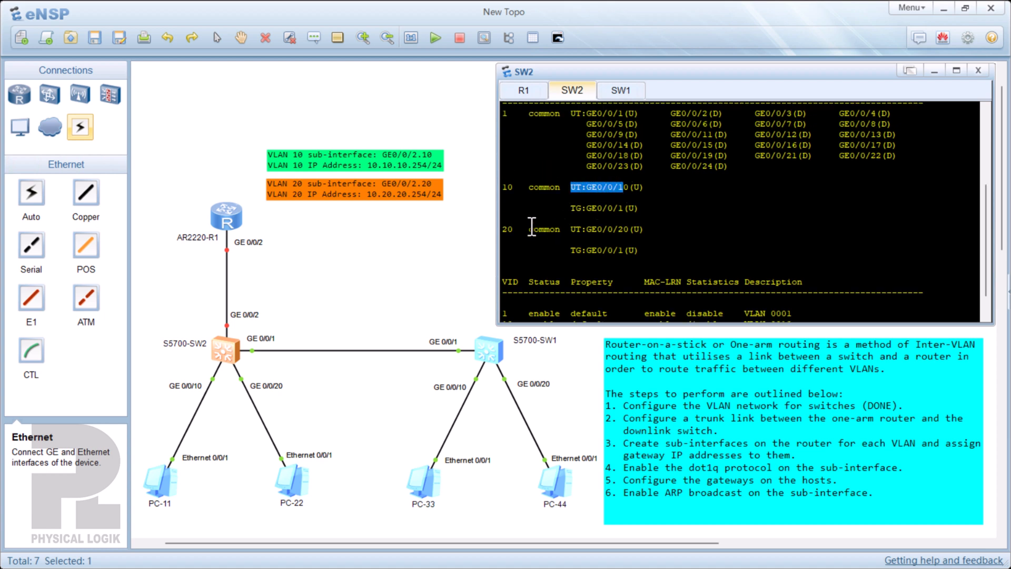
click(507, 234)
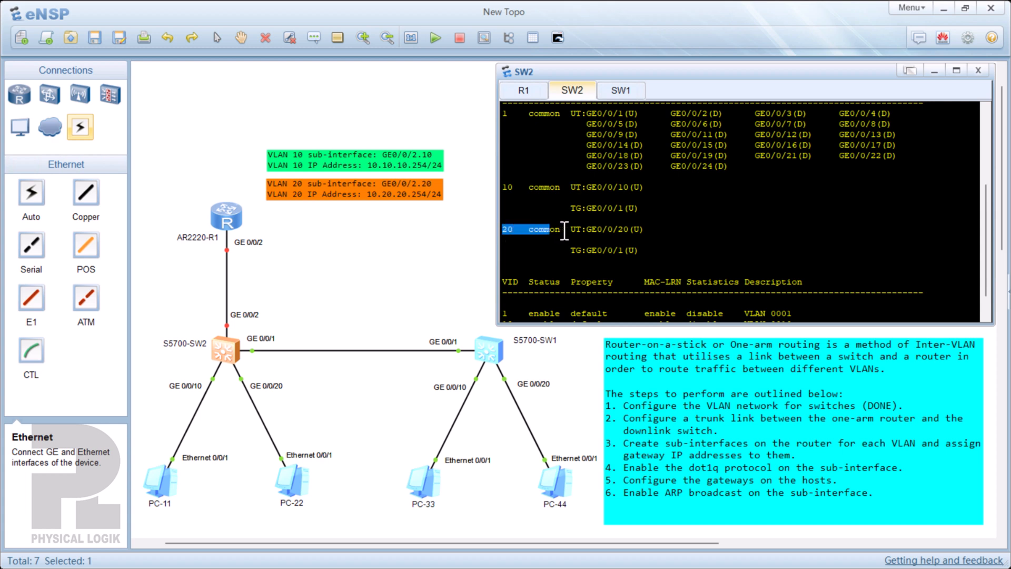
drag(570, 230, 630, 229)
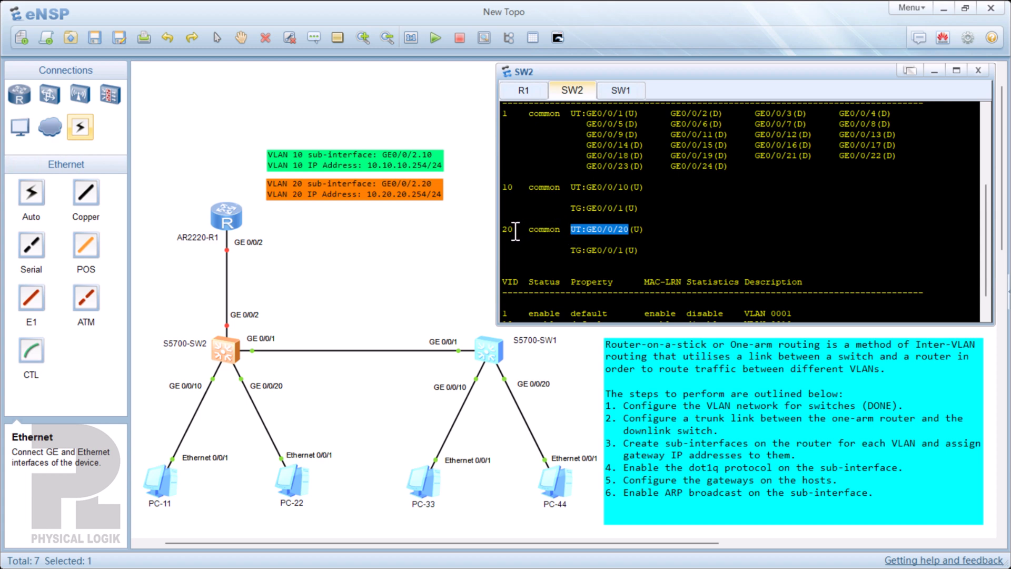
drag(514, 230, 504, 231)
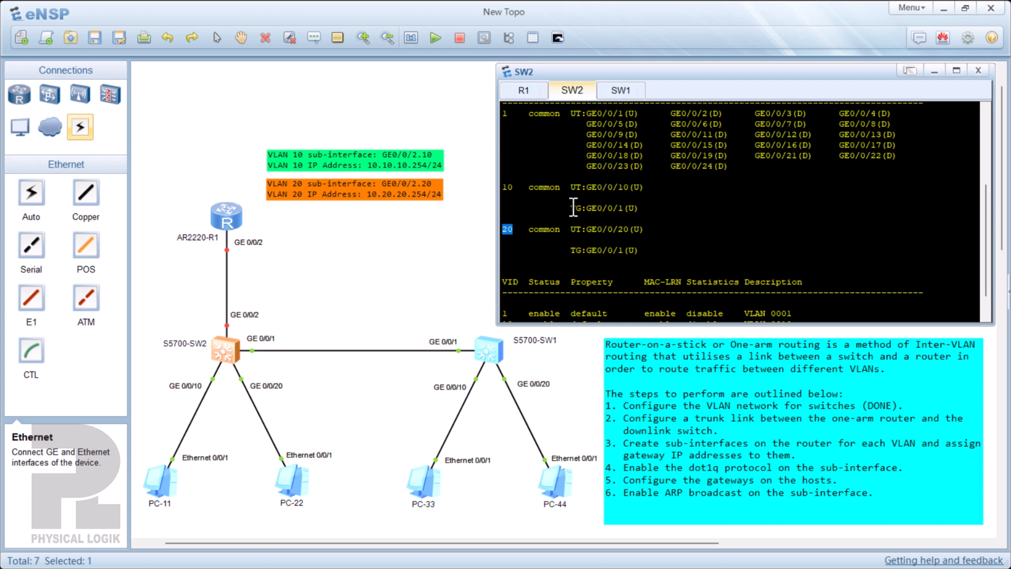
- Examine the tagged port entries for VLAN 10 and VLAN 20 on SW2 to check the trunk towards SW1
drag(571, 209, 629, 207)
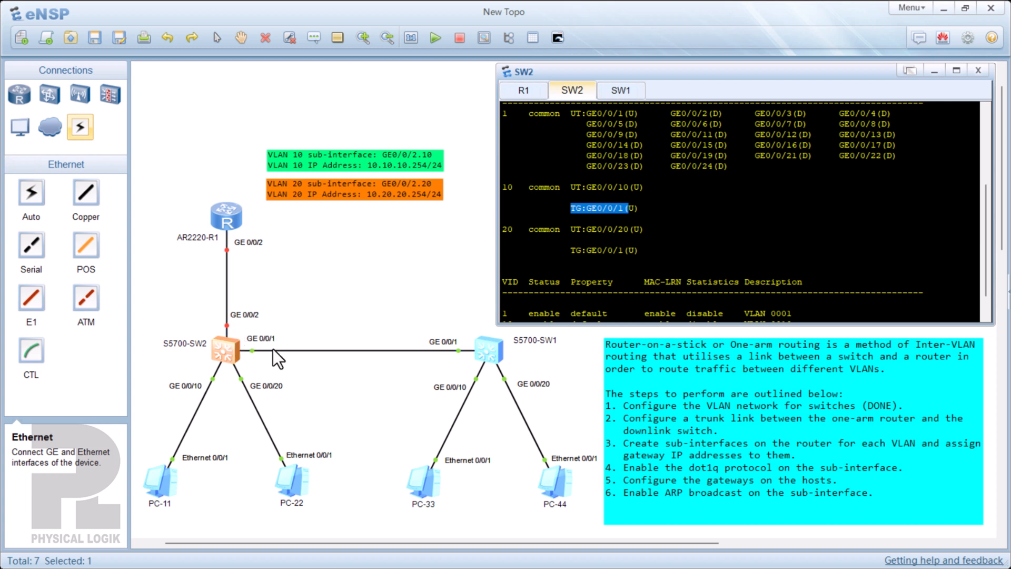
click(573, 208)
scroll(574, 214, down, 2)
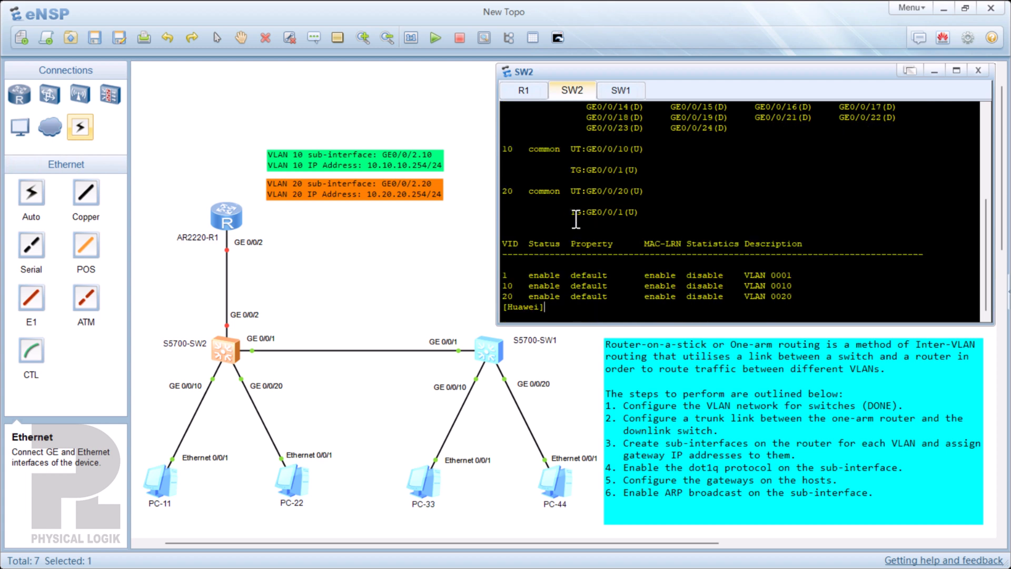
drag(571, 170, 631, 170)
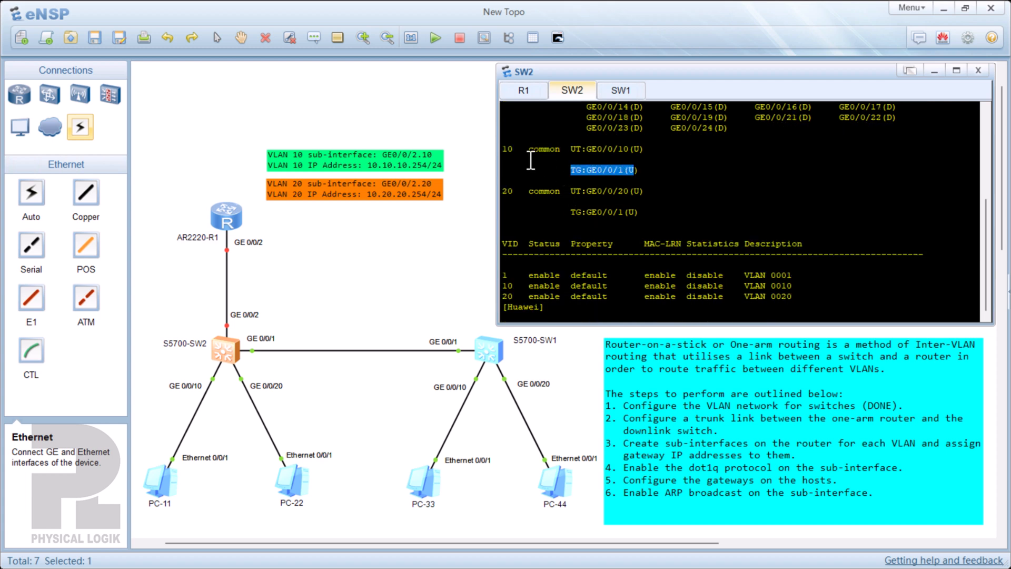
drag(513, 149, 502, 149)
drag(513, 191, 502, 191)
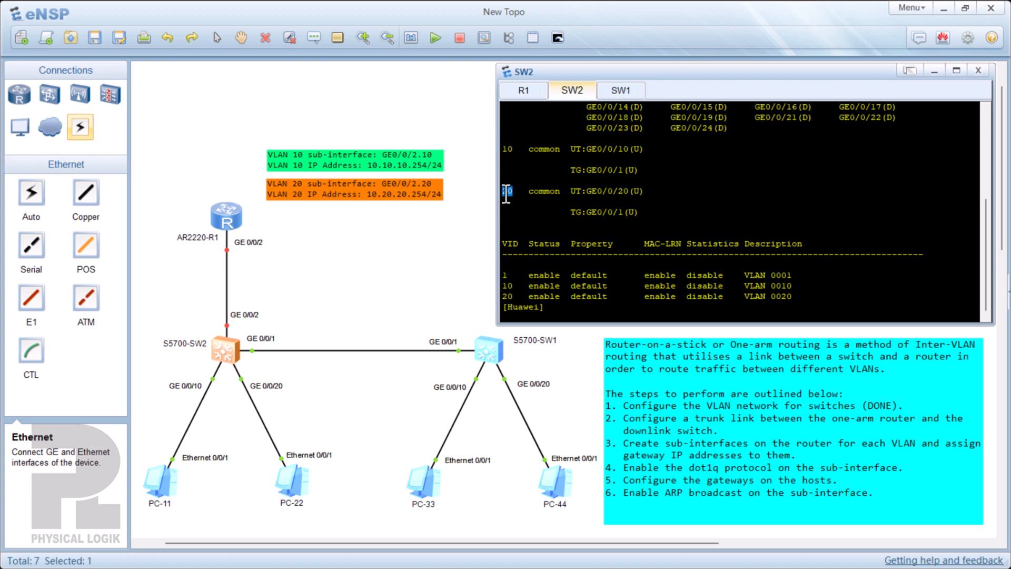
click(572, 171)
drag(572, 172, 631, 174)
- Open the console of switch S5700-SW1 and display its VLAN table with "dis vlan"
double_click(486, 351)
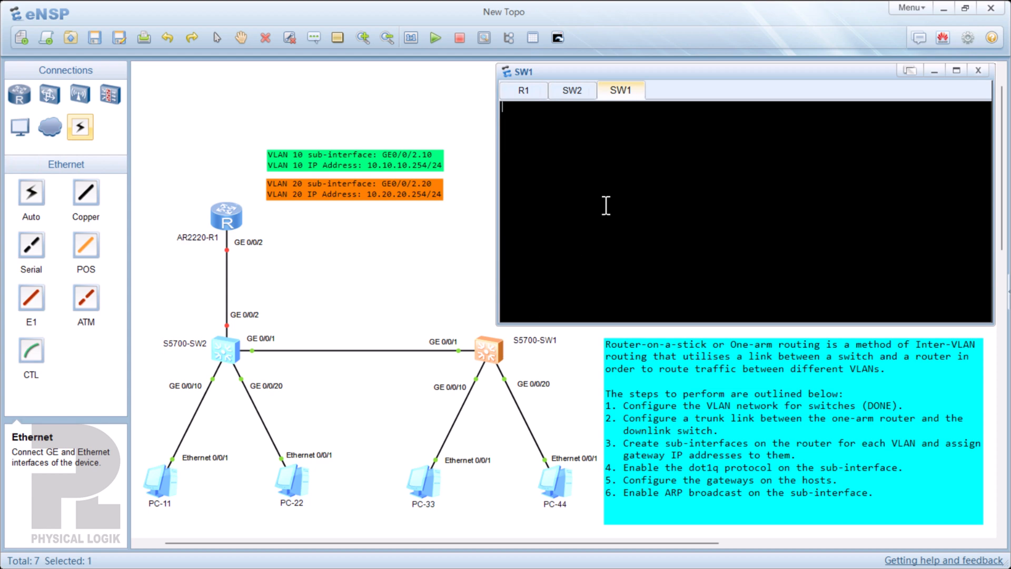
key(Return)
key(Return)
text(dis vlan)
key(Return)
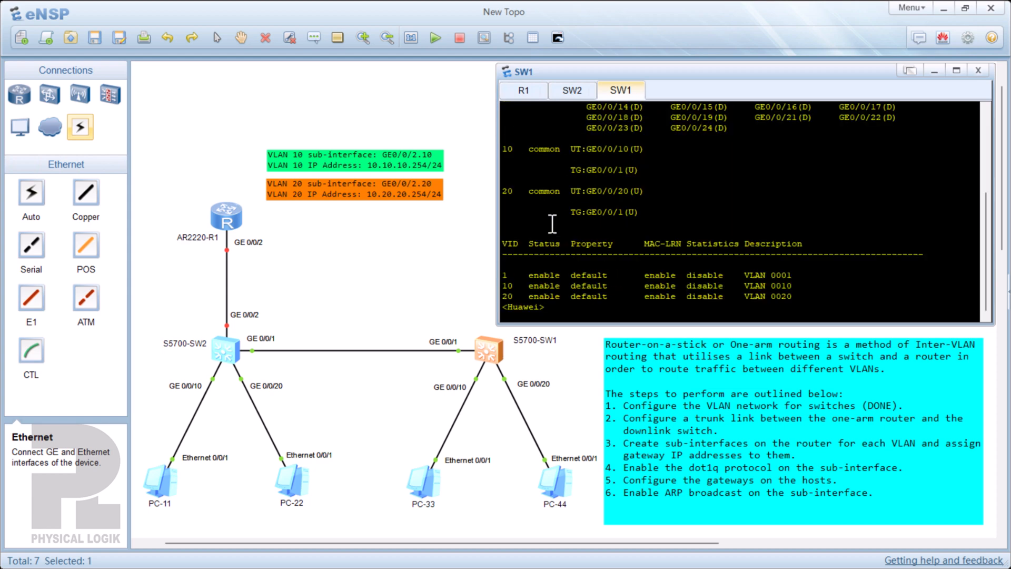
scroll(566, 226, up, 2)
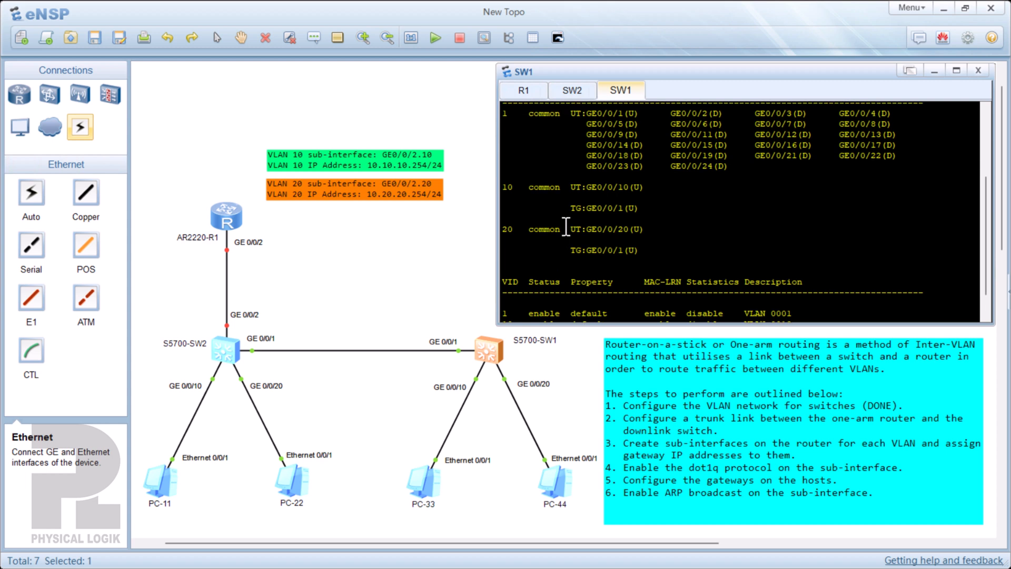
scroll(567, 227, down, 2)
scroll(567, 218, up, 2)
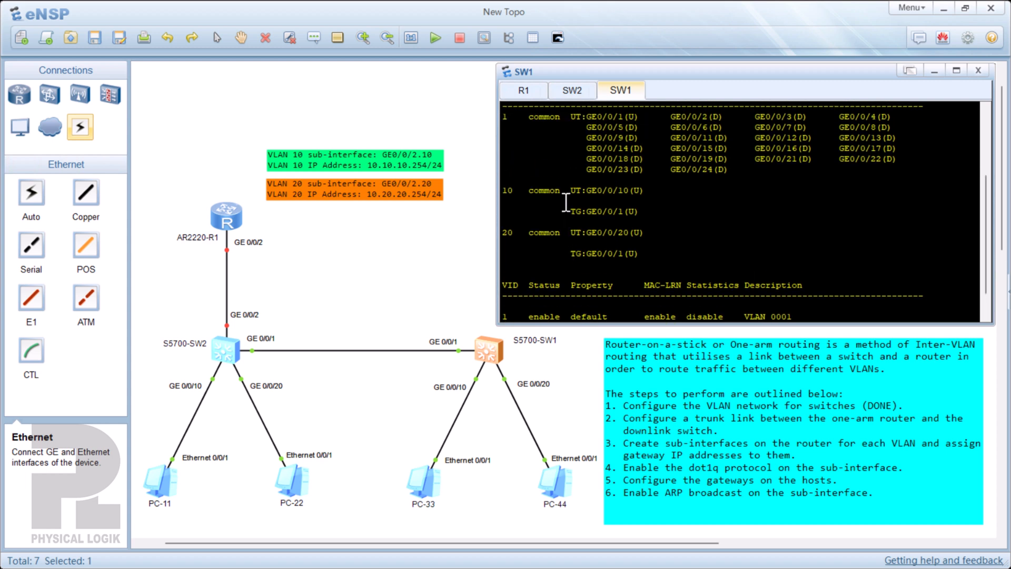
- Examine the port assignments of VLANs 1, 10 and 20 in SW1's VLAN table
double_click(509, 191)
drag(507, 232, 514, 233)
drag(502, 113, 787, 147)
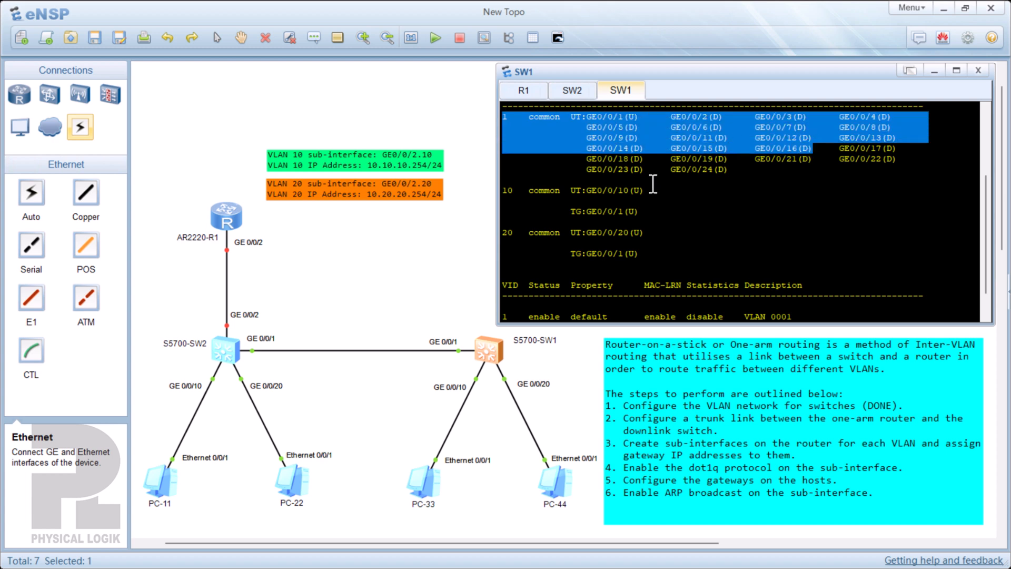
click(506, 191)
drag(506, 191, 629, 248)
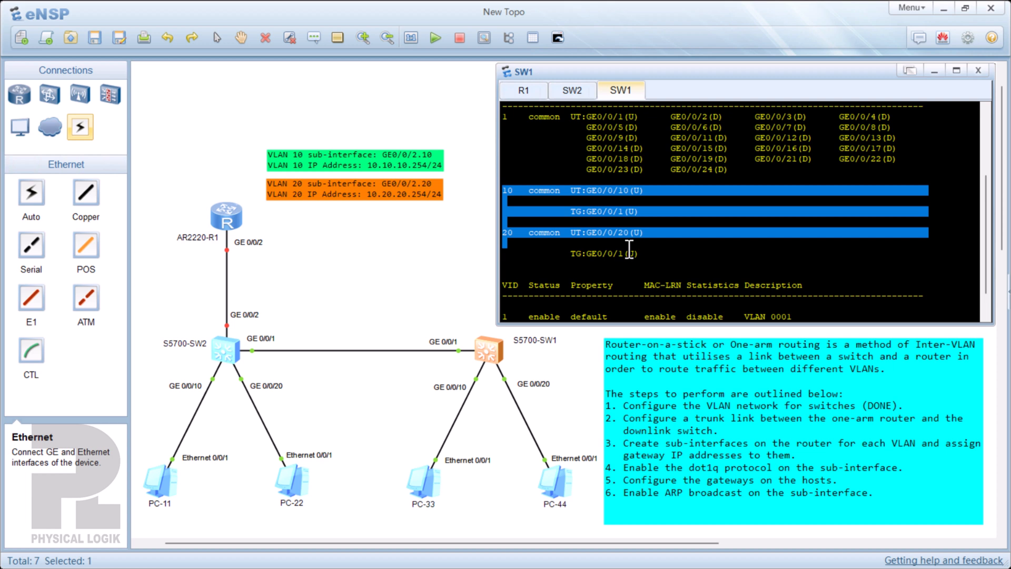
click(532, 203)
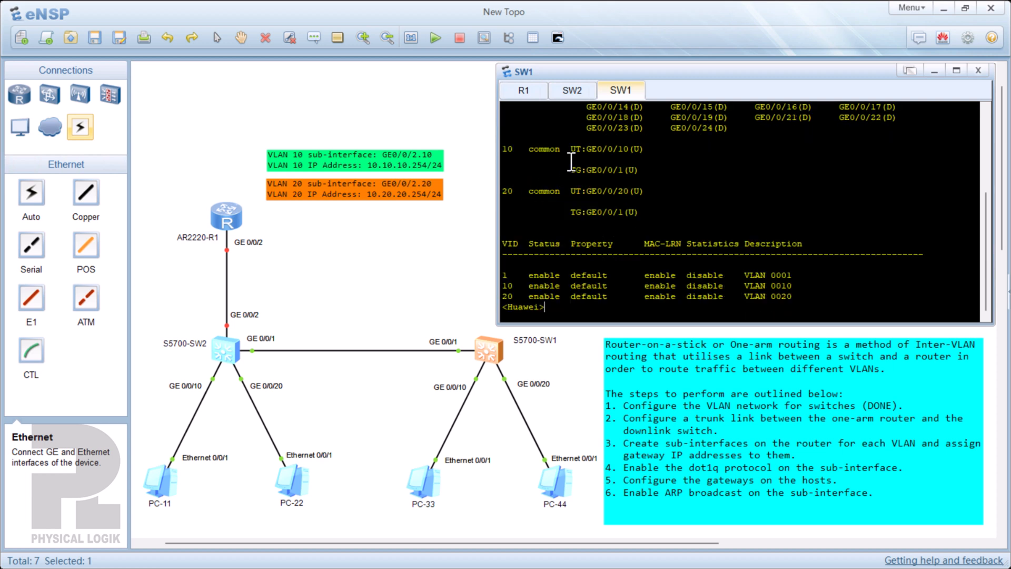
drag(572, 153, 508, 152)
drag(572, 192, 629, 192)
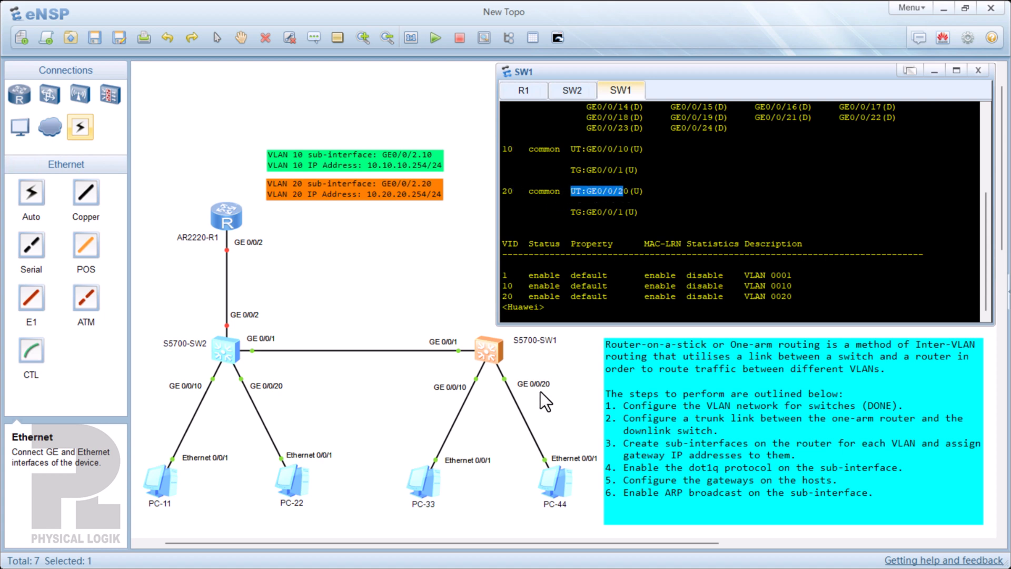
- Examine the tagged port entries for VLAN 10 and VLAN 20 in SW1's VLAN table to check the trunk towards SW2
drag(514, 192, 504, 193)
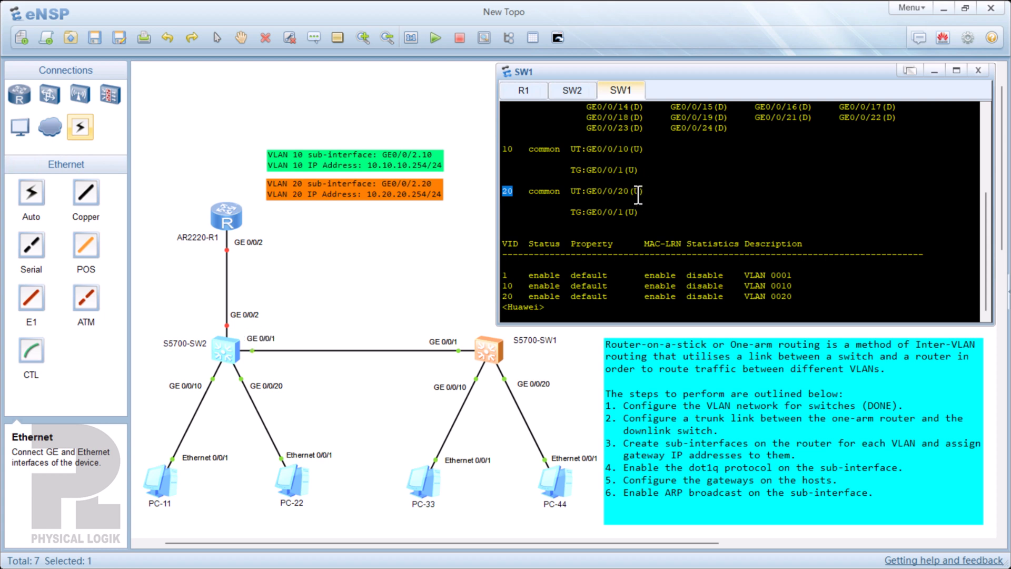
drag(641, 170, 567, 171)
drag(515, 149, 501, 149)
drag(570, 212, 638, 212)
- Open PC-11's command line and ping 10.10.10.33 to test connectivity within VLAN 10
double_click(165, 470)
click(583, 93)
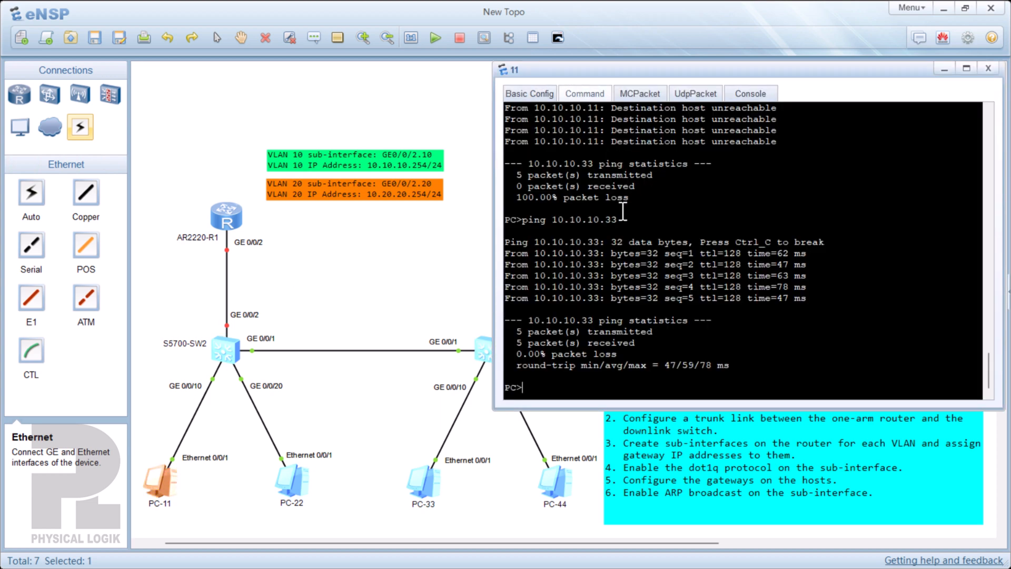
text(ping 10.10.10.33)
key(Return)
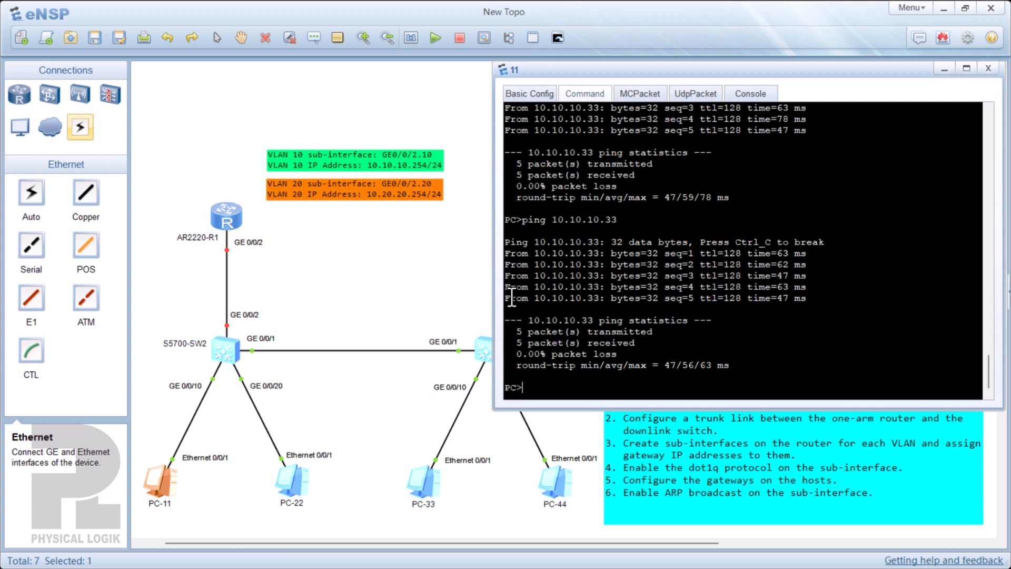
- Ping 10.20.20.44 from PC-11 to test reachability of VLAN 20, and inspect the reply before leaving the window
key(Up)
key(BackSpace)
key(BackSpace)
text(44)
key(Left)
key(Left)
key(Left)
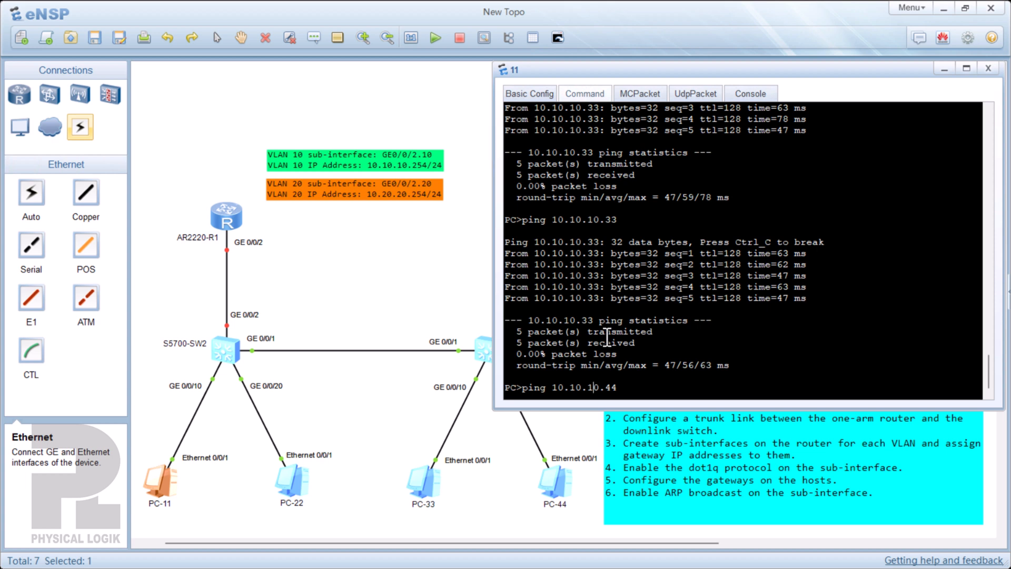
key(BackSpace)
text(2)
key(Left)
key(Left)
key(Left)
key(BackSpace)
text(2)
key(Return)
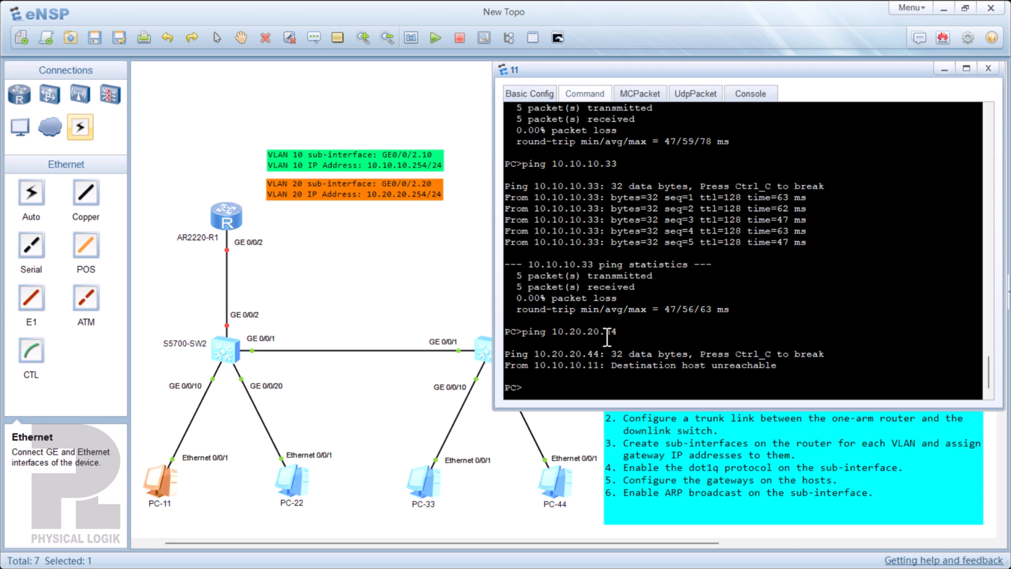
drag(611, 365, 783, 368)
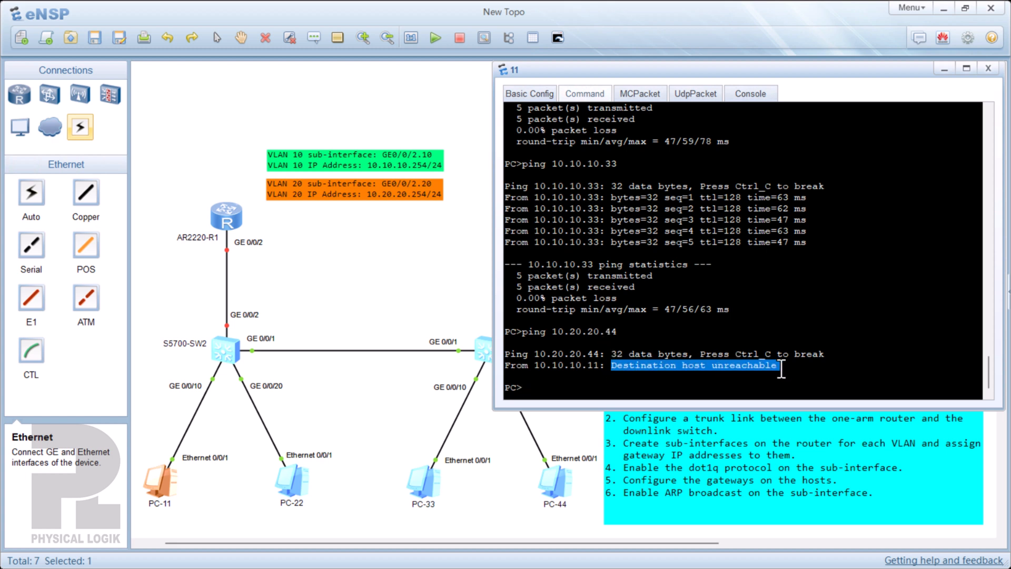
click(453, 238)
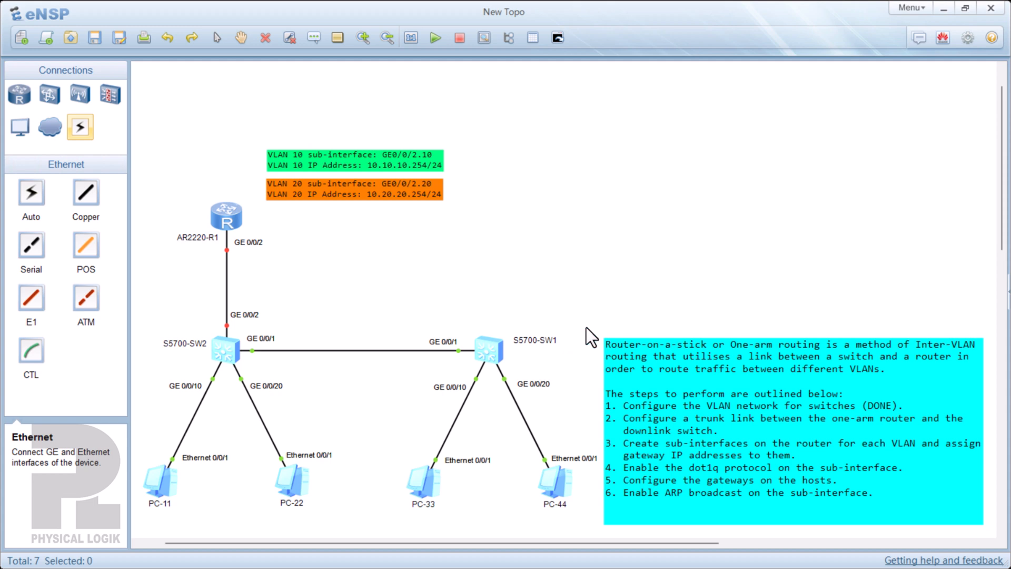
- Review the topology's switches, PCs and router against the outlined one-arm routing steps
drag(599, 330, 805, 294)
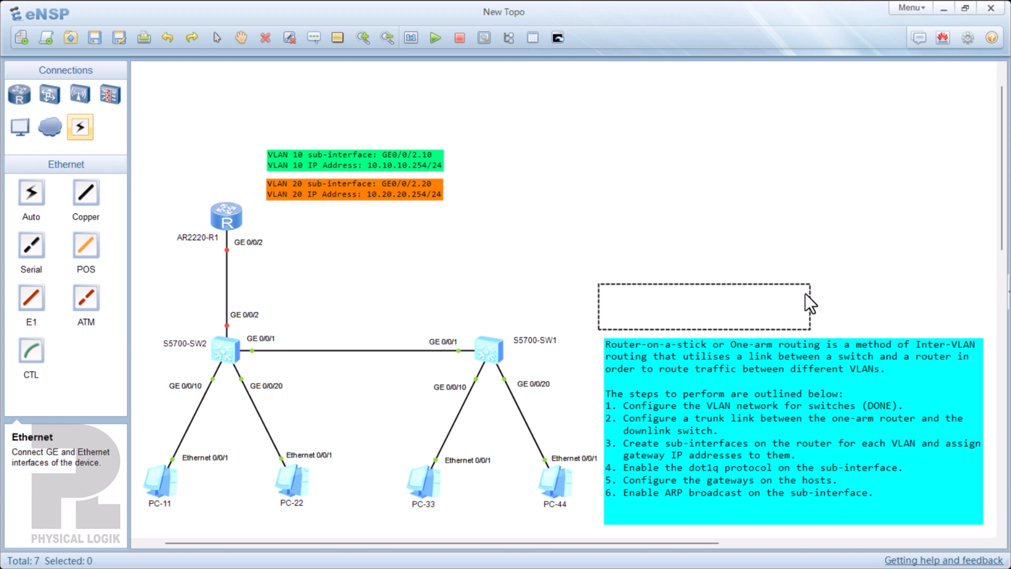
drag(703, 344, 743, 255)
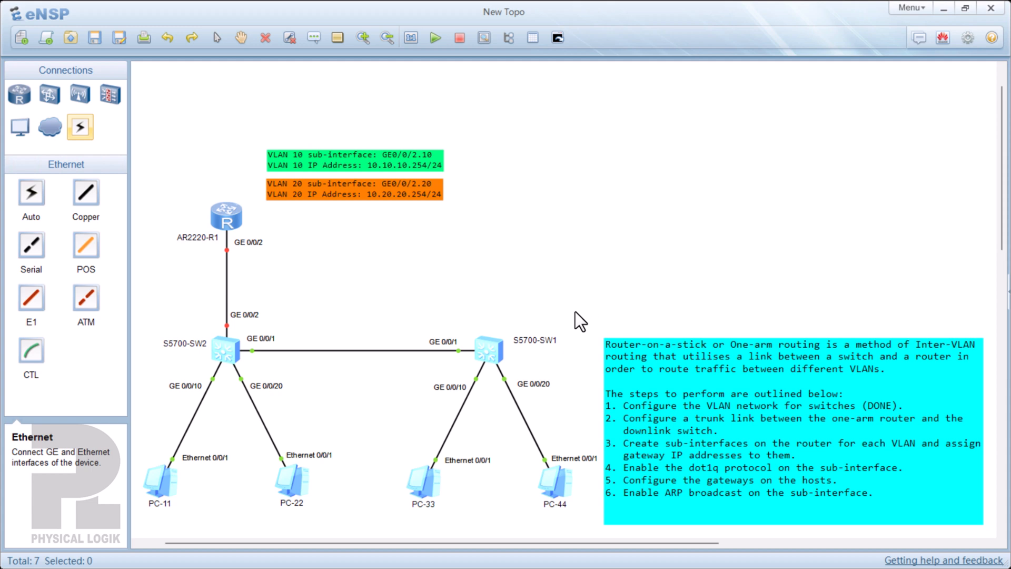
drag(559, 320, 154, 377)
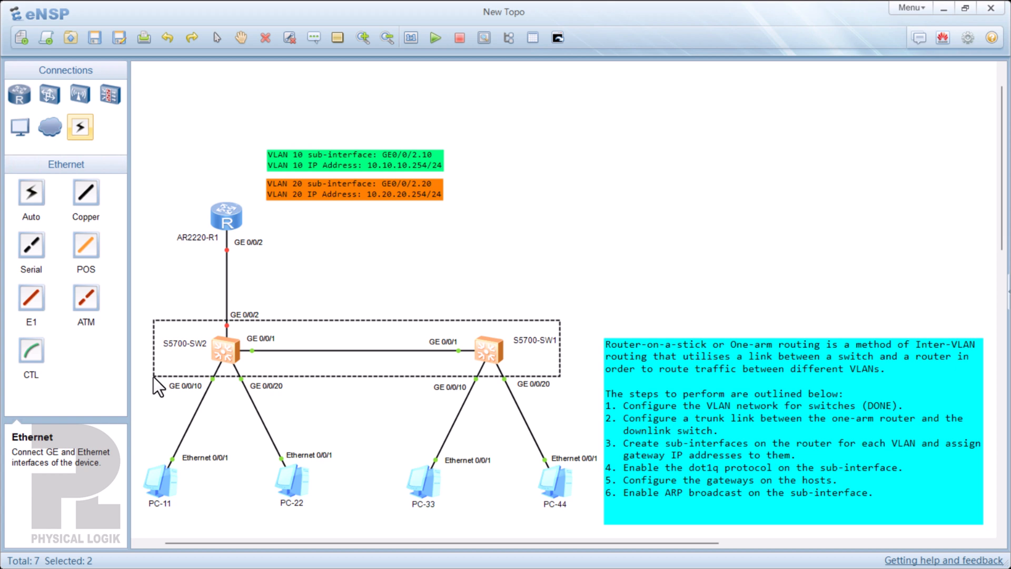
drag(153, 377, 552, 308)
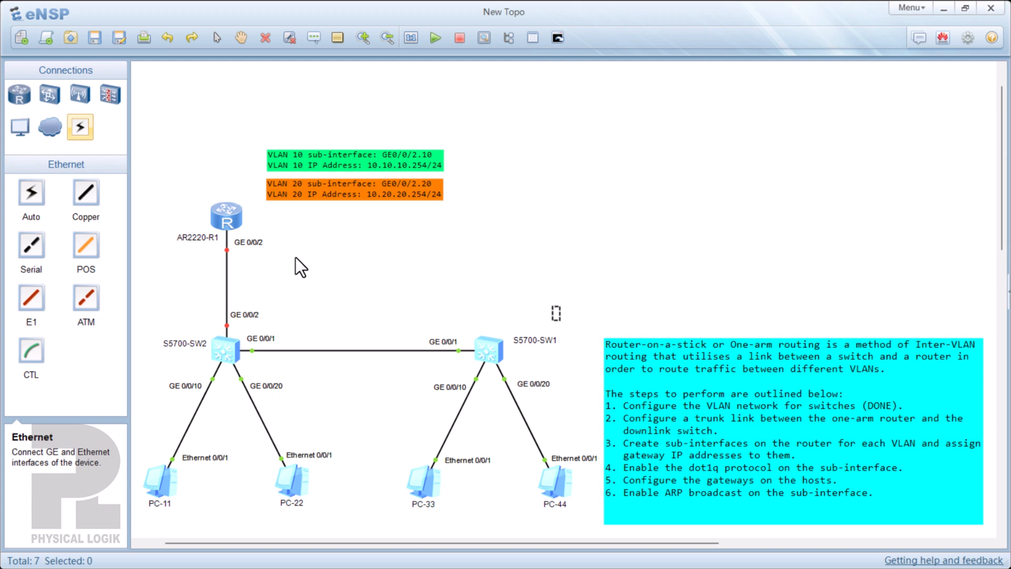
drag(280, 236, 188, 198)
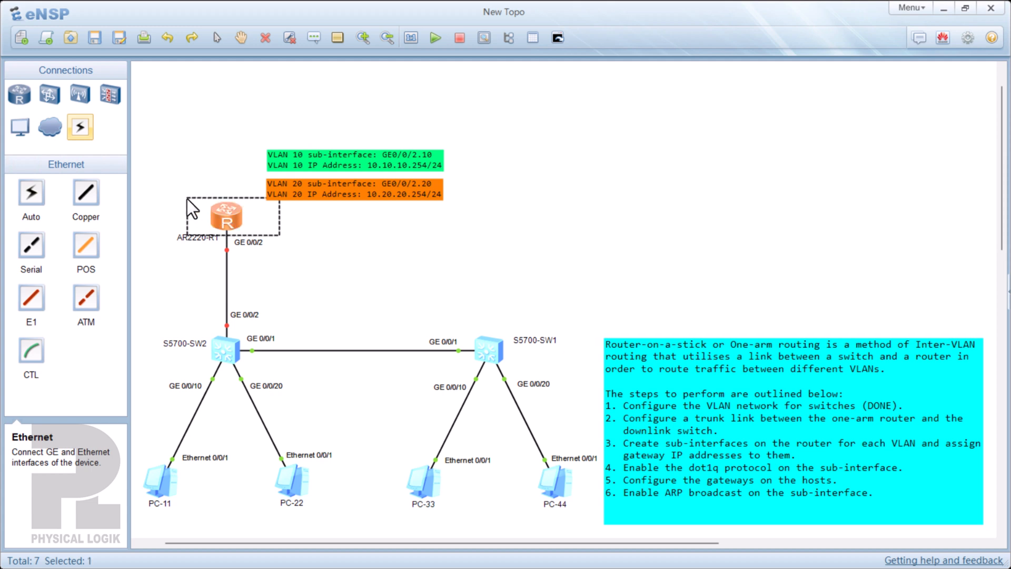
click(322, 265)
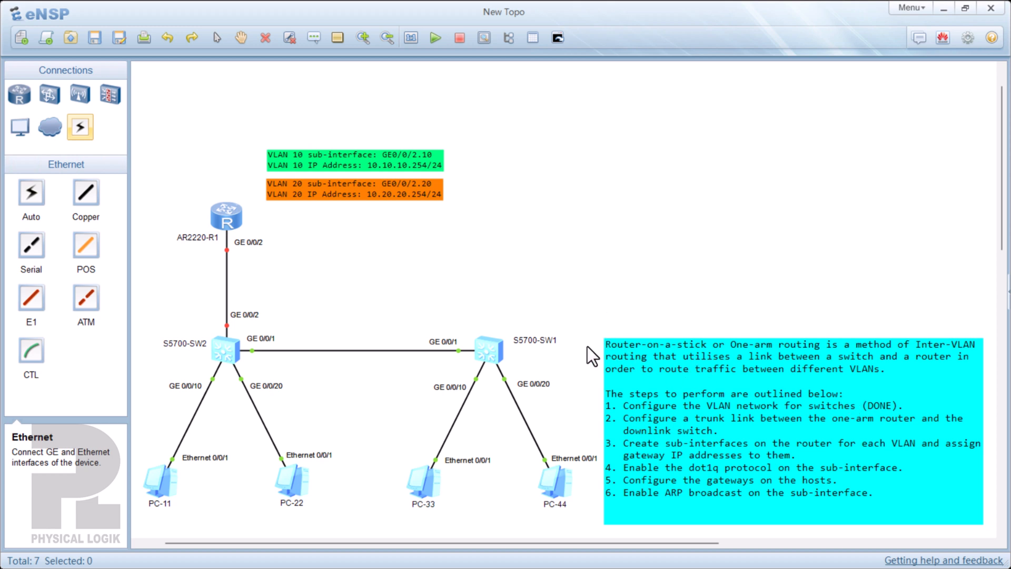
drag(578, 324, 194, 371)
click(274, 400)
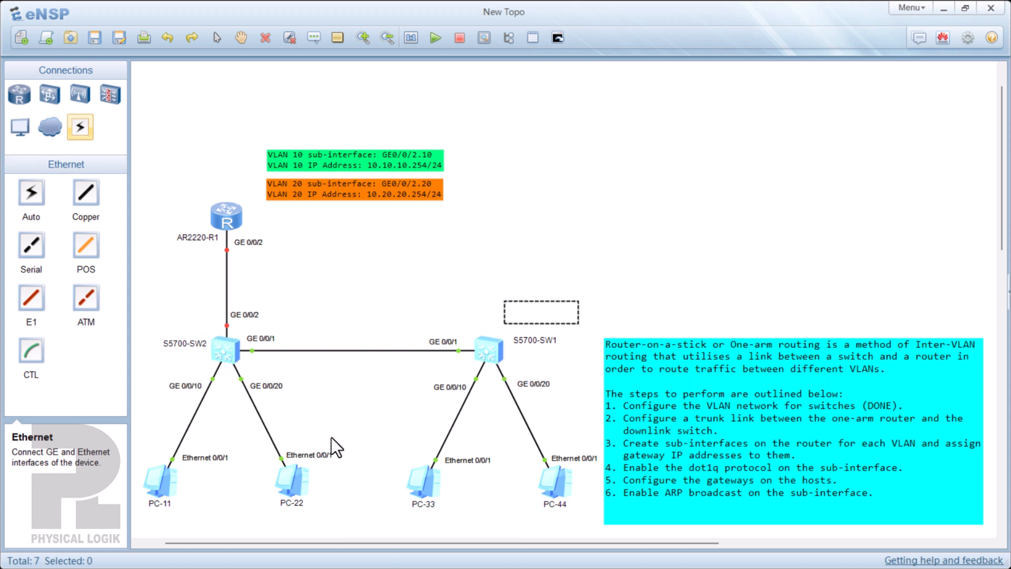
drag(132, 460, 590, 518)
click(559, 286)
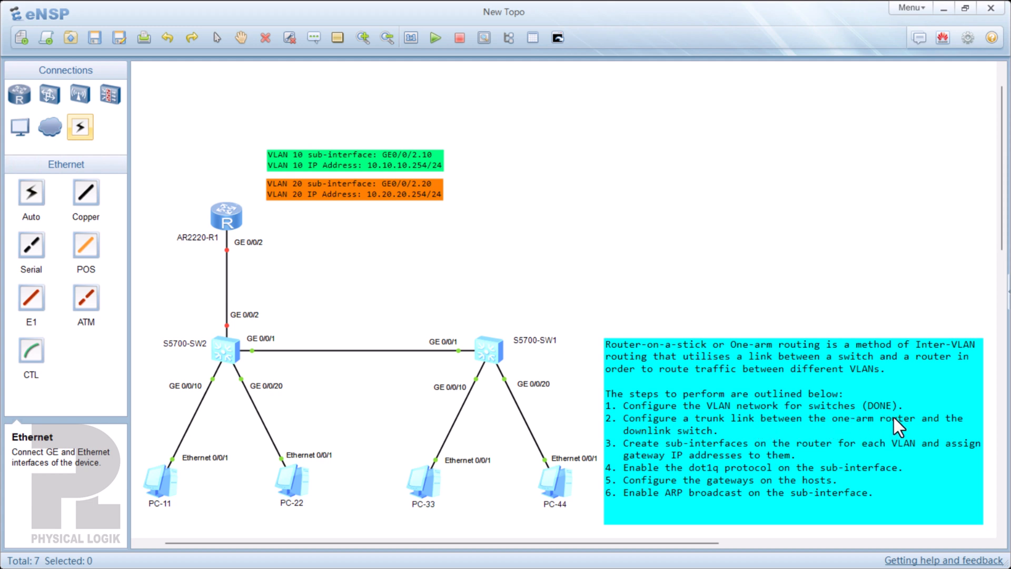
drag(192, 195, 268, 238)
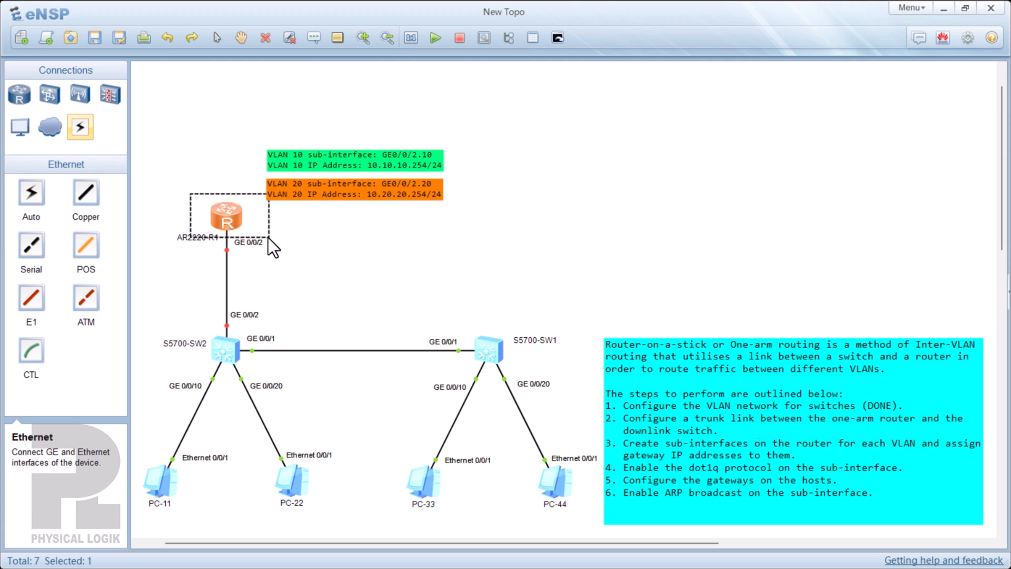
click(648, 258)
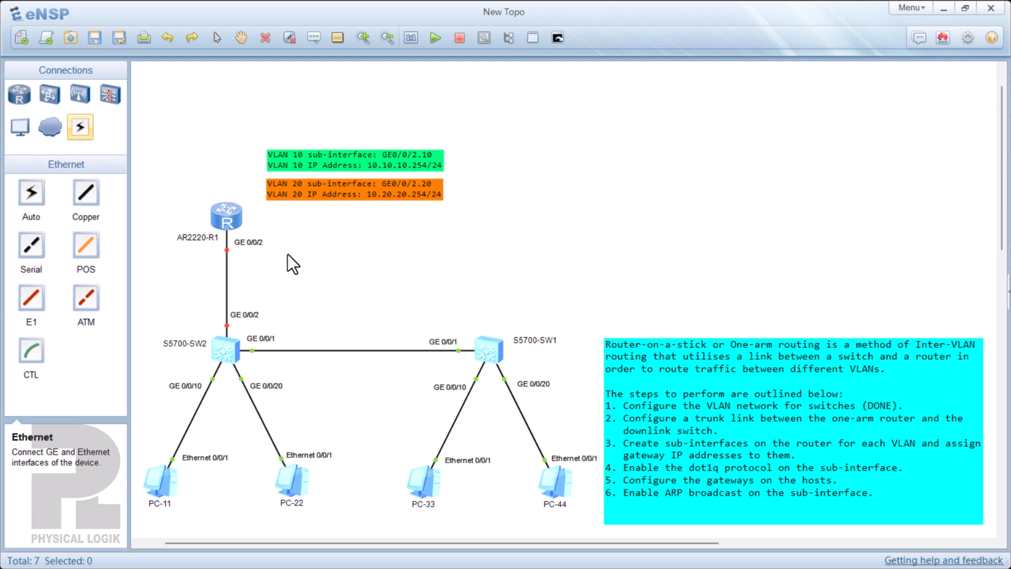
- Start the router AR2220-R1
click(228, 212)
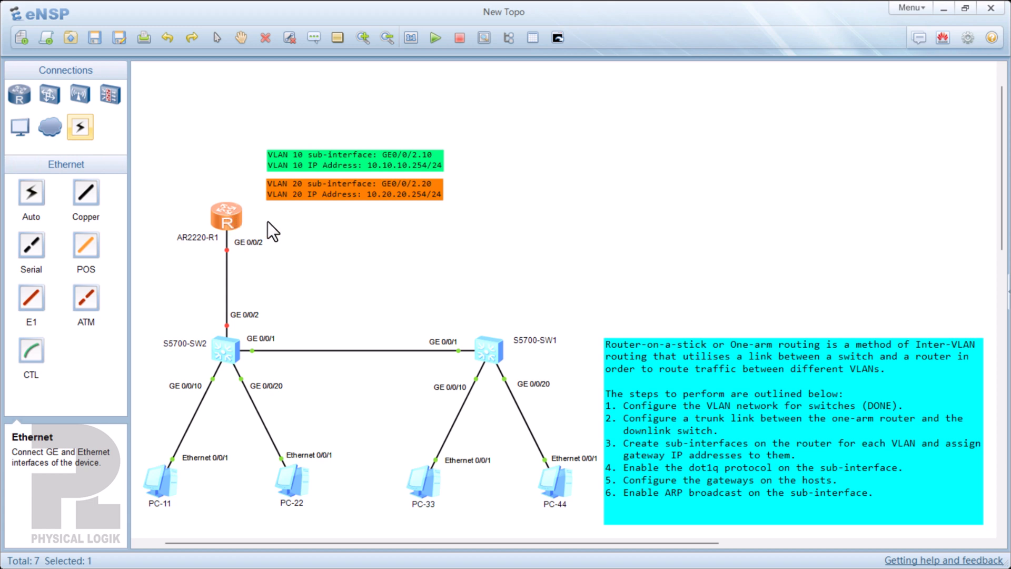
click(286, 227)
click(215, 210)
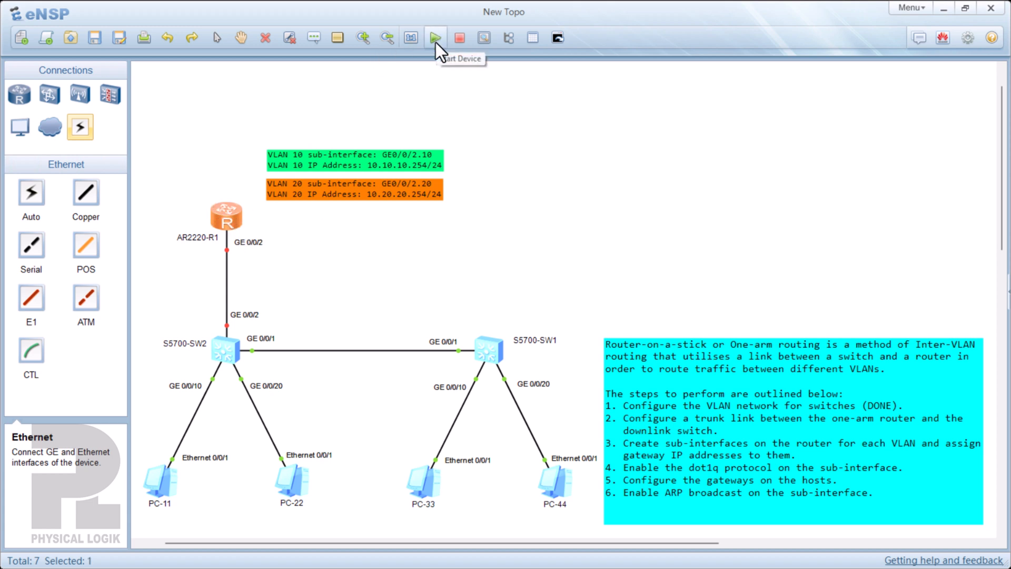
click(435, 40)
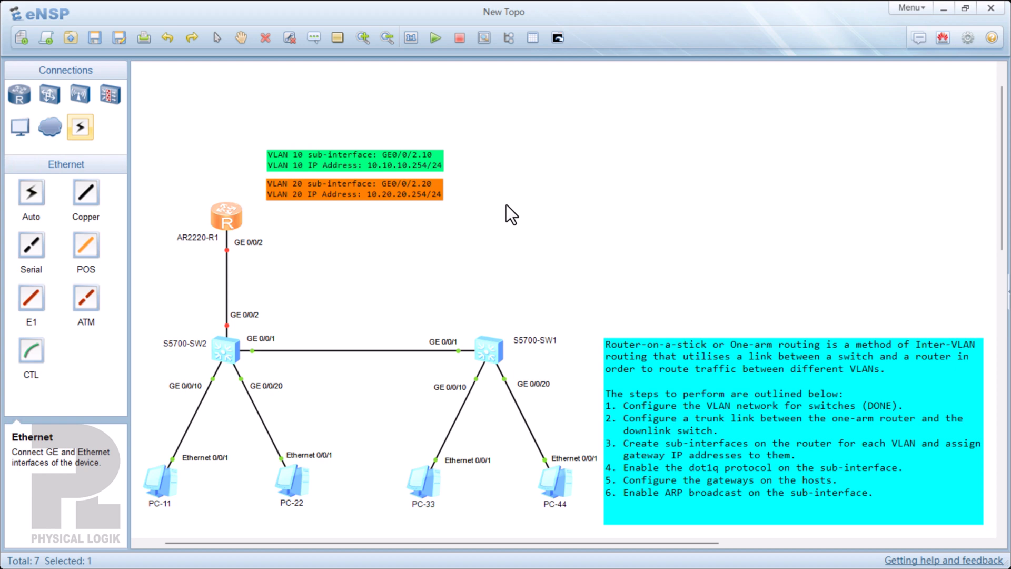
click(372, 288)
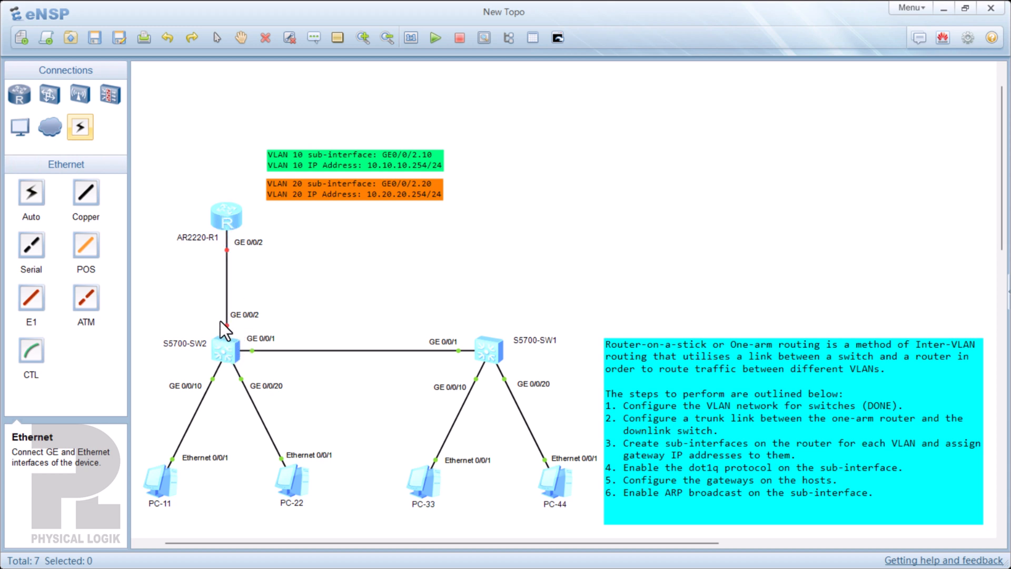
- Open the console of S5700-SW2 and enter the interface view of gi0/0/2, the port facing the router
click(225, 351)
double_click(221, 348)
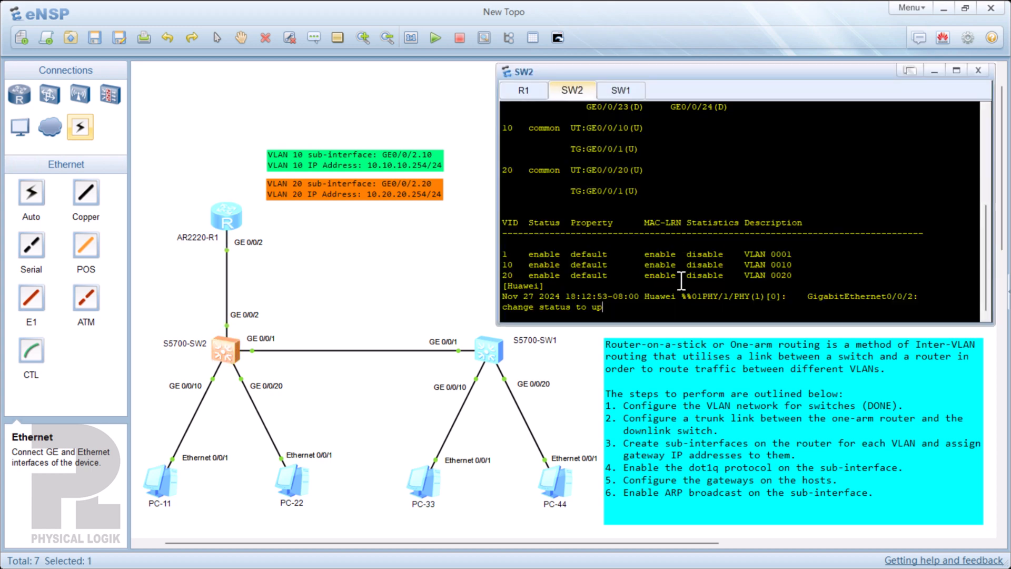
key(Return)
key(Return)
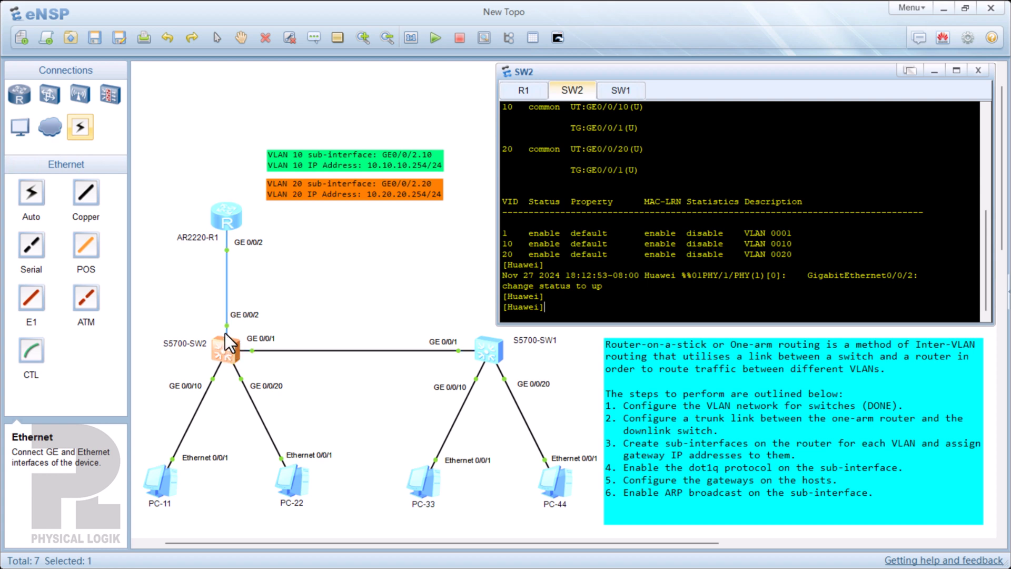
click(626, 289)
key(Return)
key(Return)
text(int)
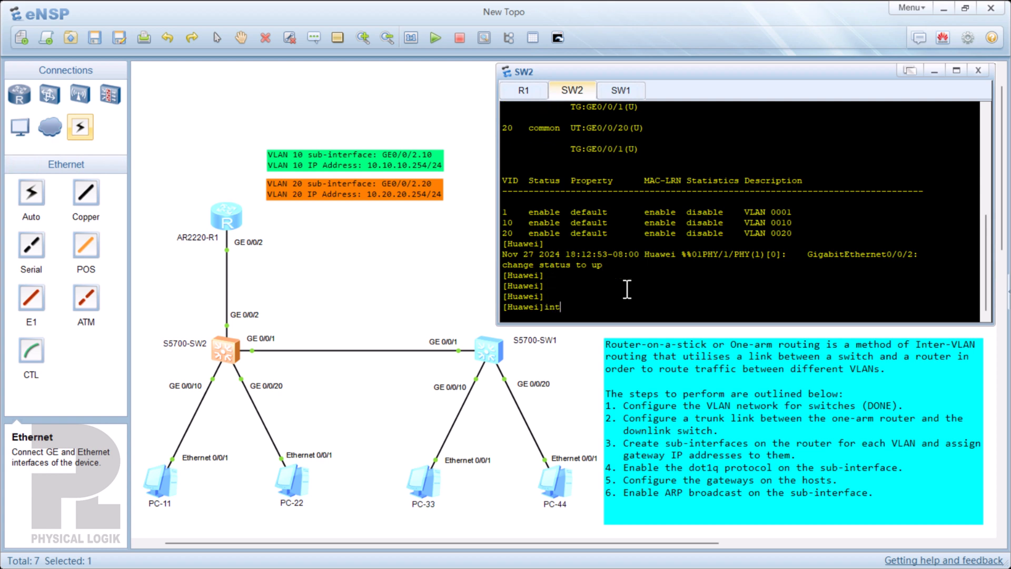
text( gi0/0/2)
key(Return)
- Show the current configuration of SW2's GigabitEthernet0/0/2 with "display this"
text(dis)
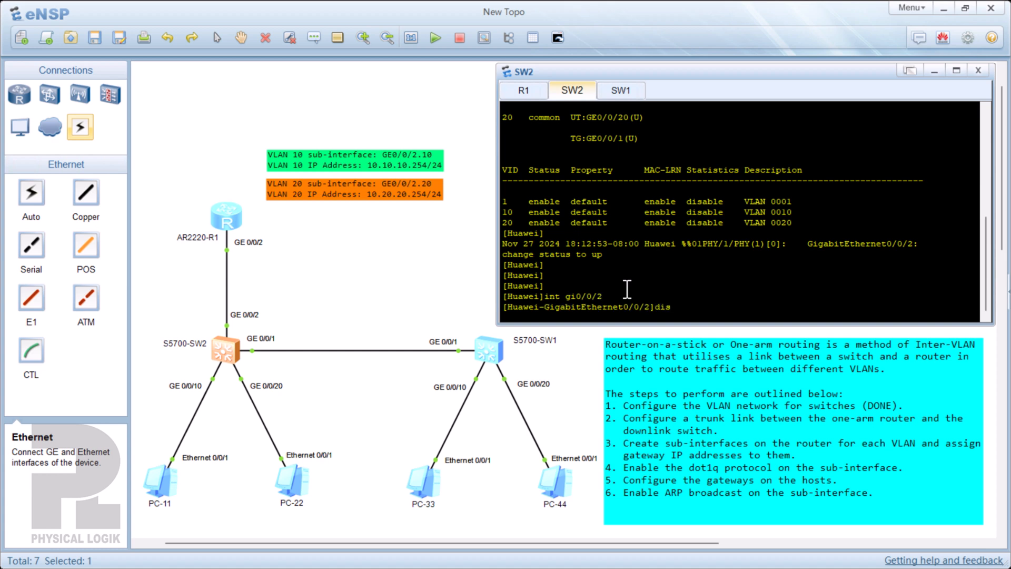
text(play this)
key(Return)
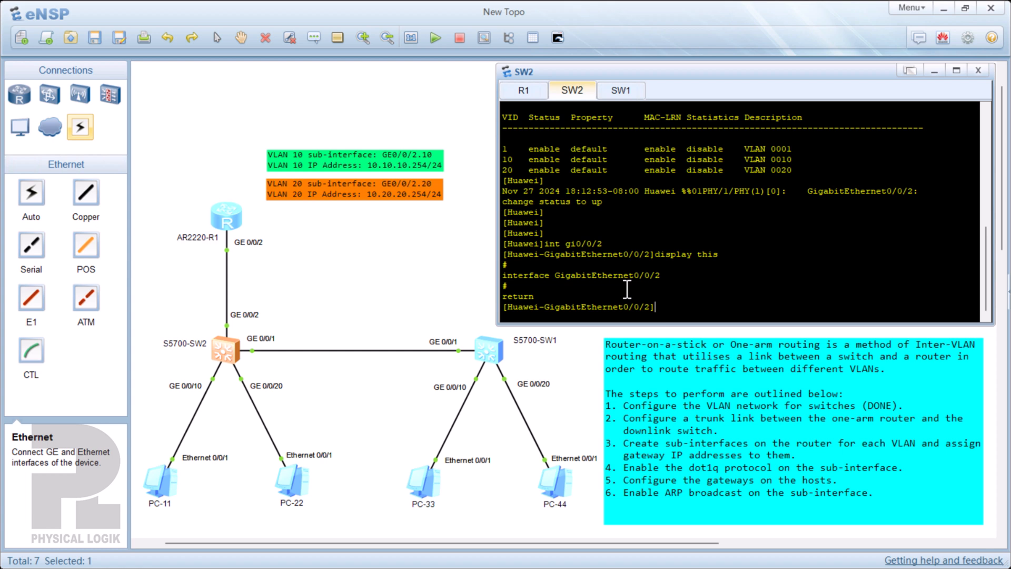
- Set SW2's GigabitEthernet0/0/2 to trunk mode with "port link-type trunk"
text(port lin)
key(Tab)
key(Tab)
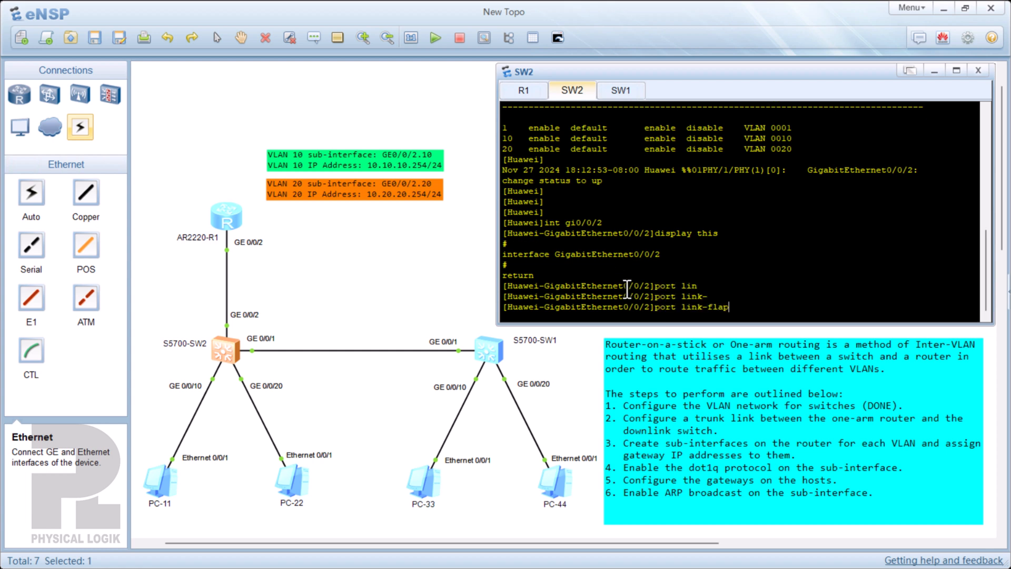
key(Tab)
text(trunk)
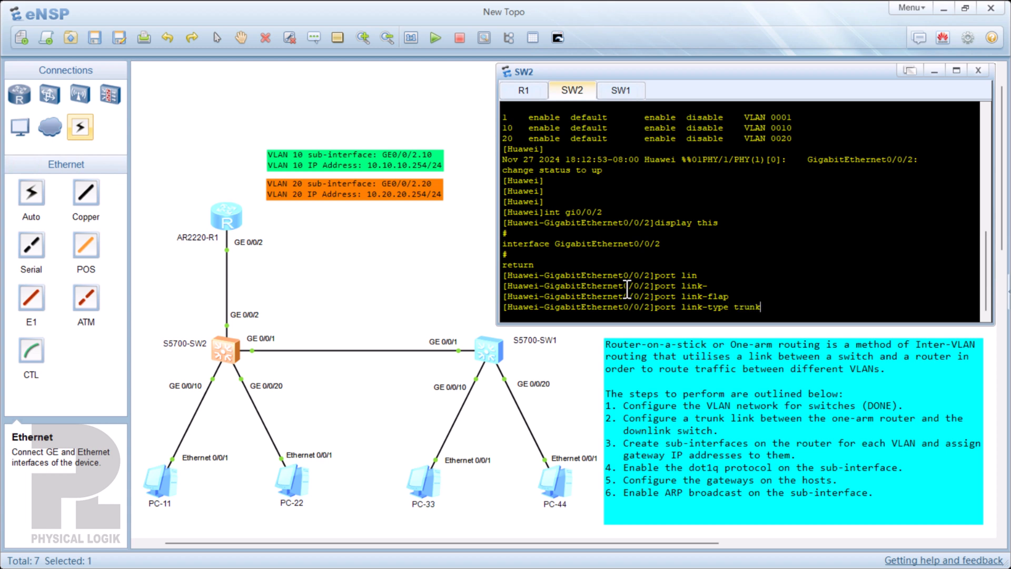
key(Return)
- Allow VLANs 10 and 20 on the trunk with "port trunk allow-pass vlan 10 20", and quit the interface view
text(port trunk allow)
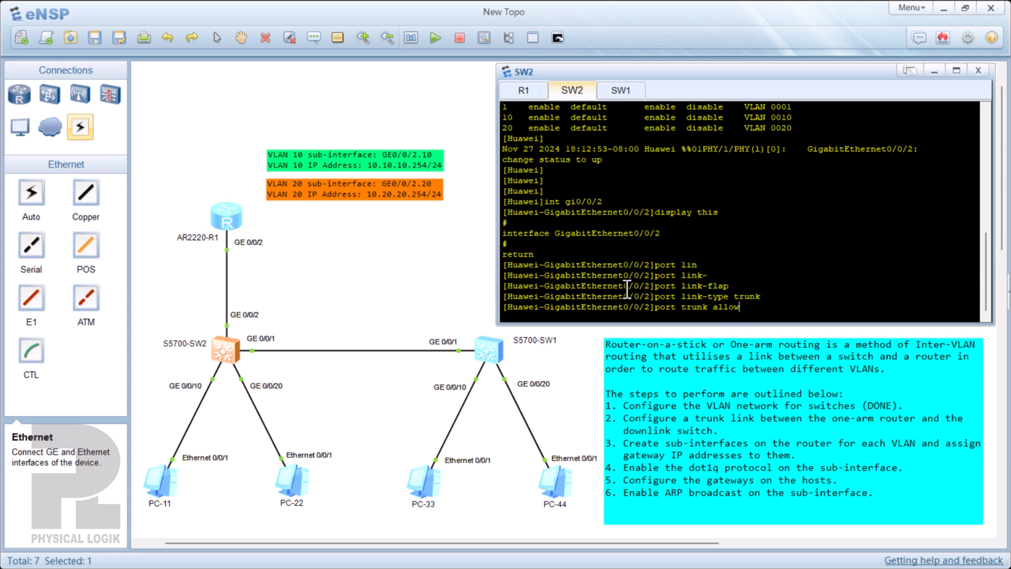
key(Tab)
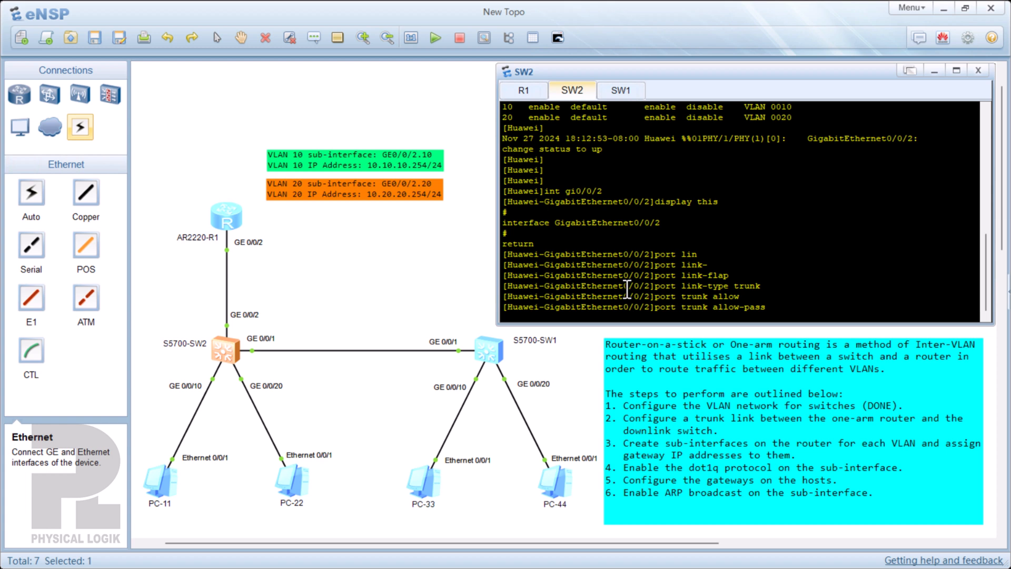
text(vlan 10 20)
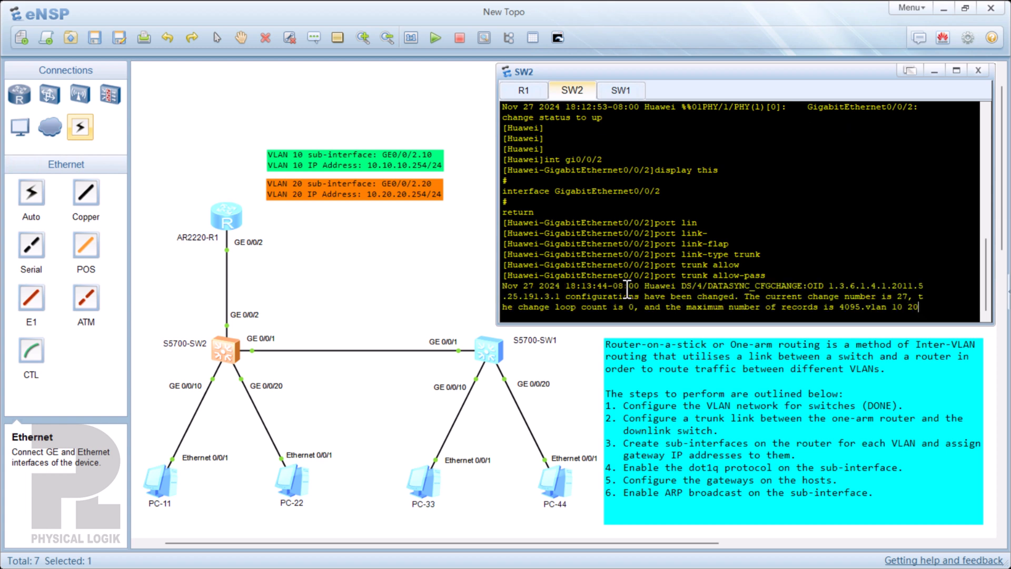
key(Return)
key(Return)
text(q)
key(Return)
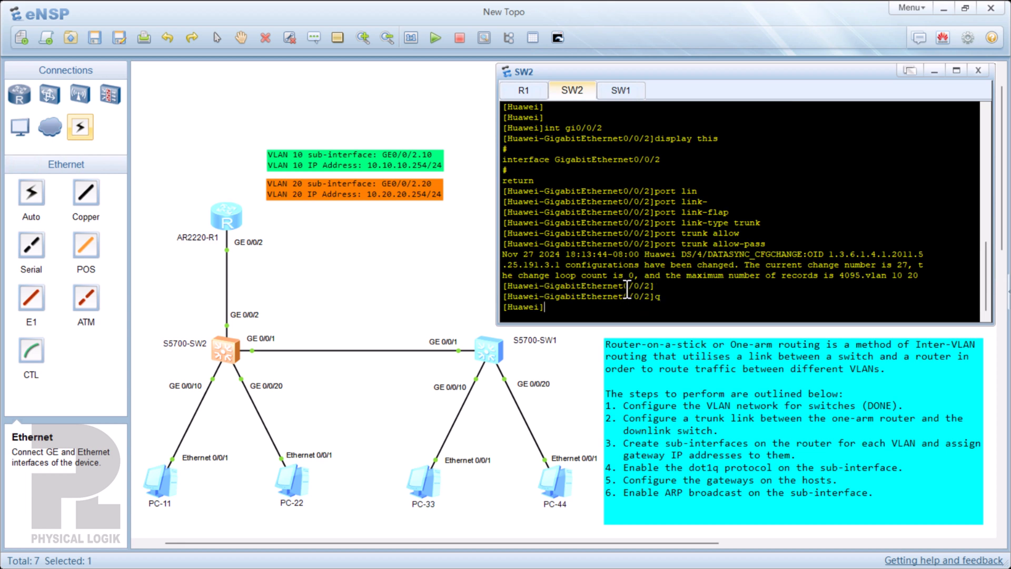
- Return to SW2's user view and turn off terminal debugging and monitoring with "u t d" and "u t m"
text(q)
key(Return)
text(u )
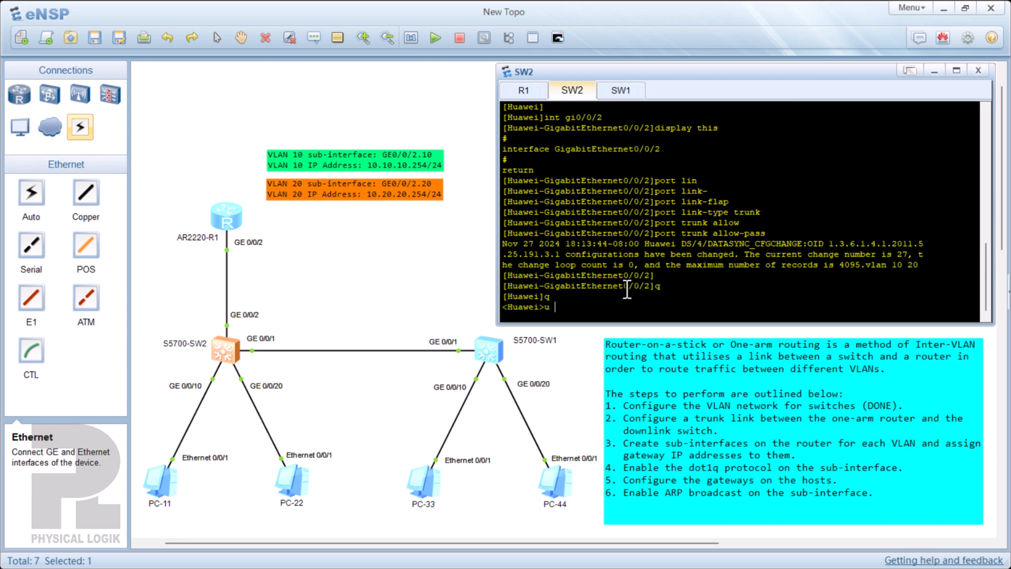
text(t d)
key(Return)
text(u )
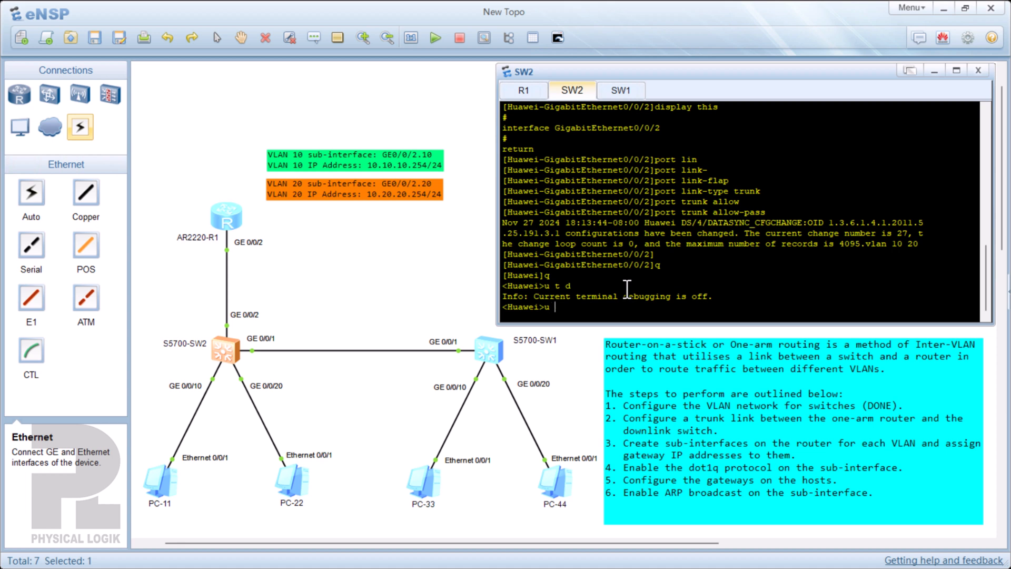
text(t)
key(Return)
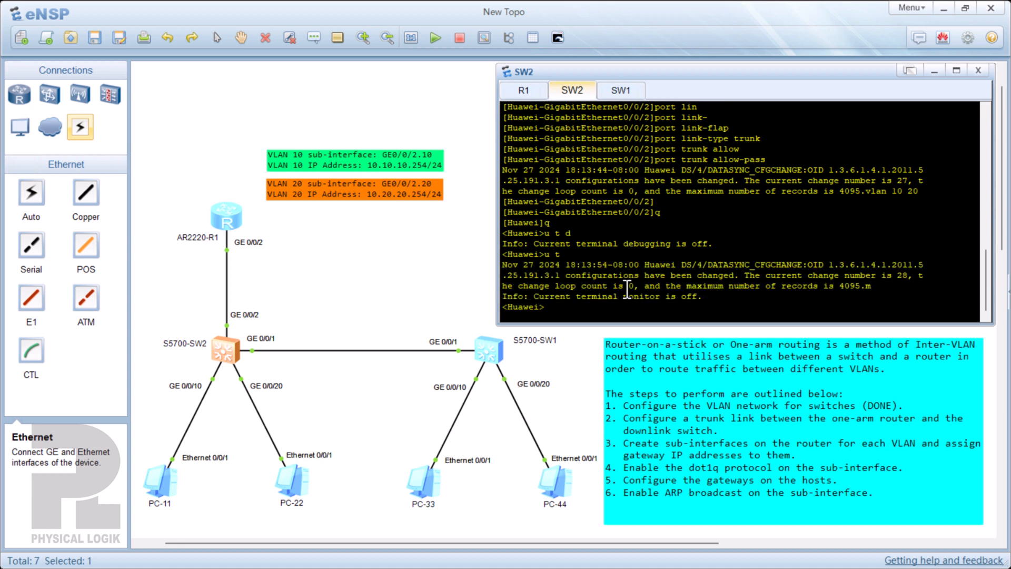
- Enter SW2's GigabitEthernet0/0/2 view from the system view and check its trunk configuration with "dis this"
key(Return)
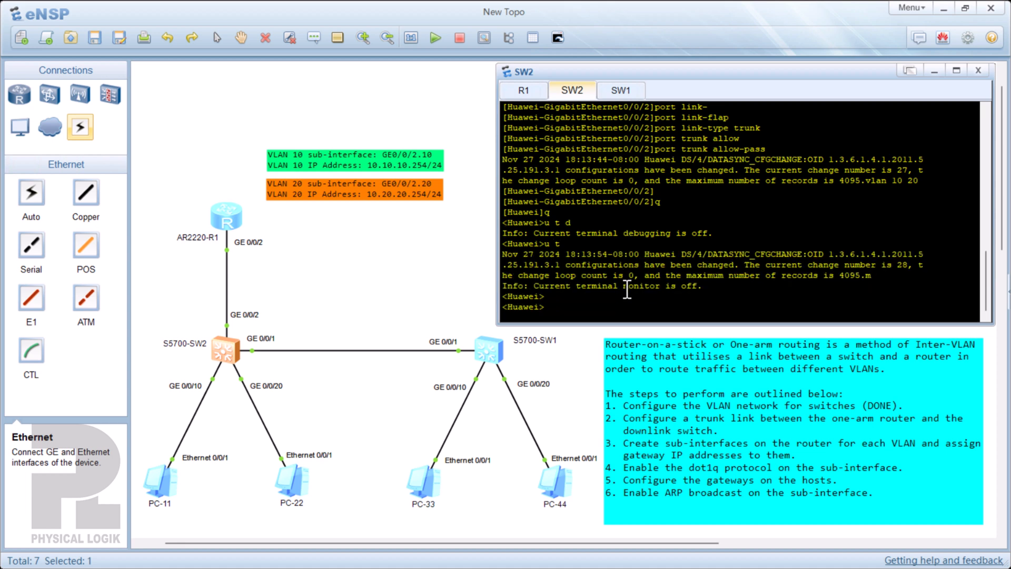
text(sys)
key(Return)
text(in)
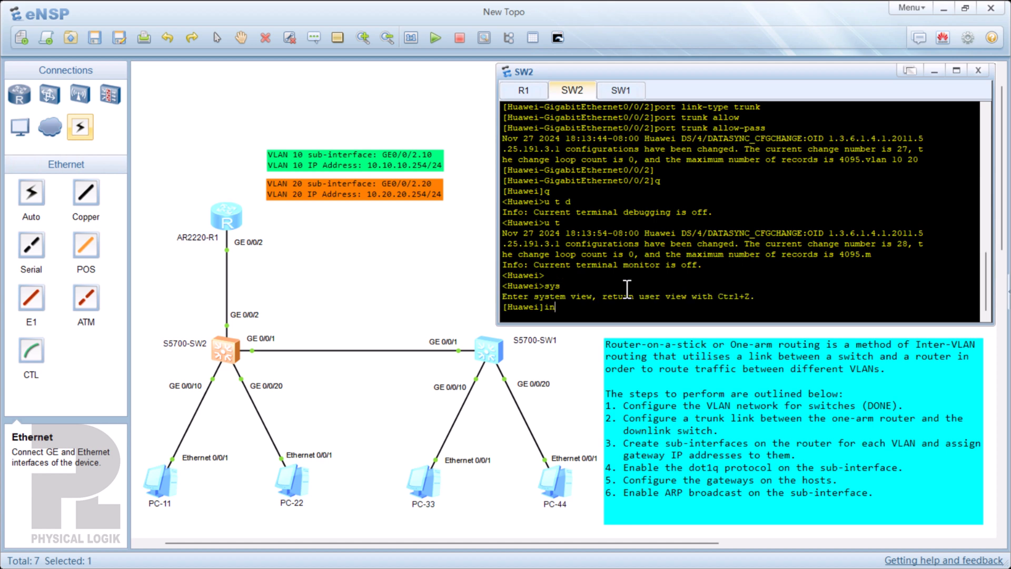
text(t g0/0/2)
key(Return)
text(dis this)
key(Return)
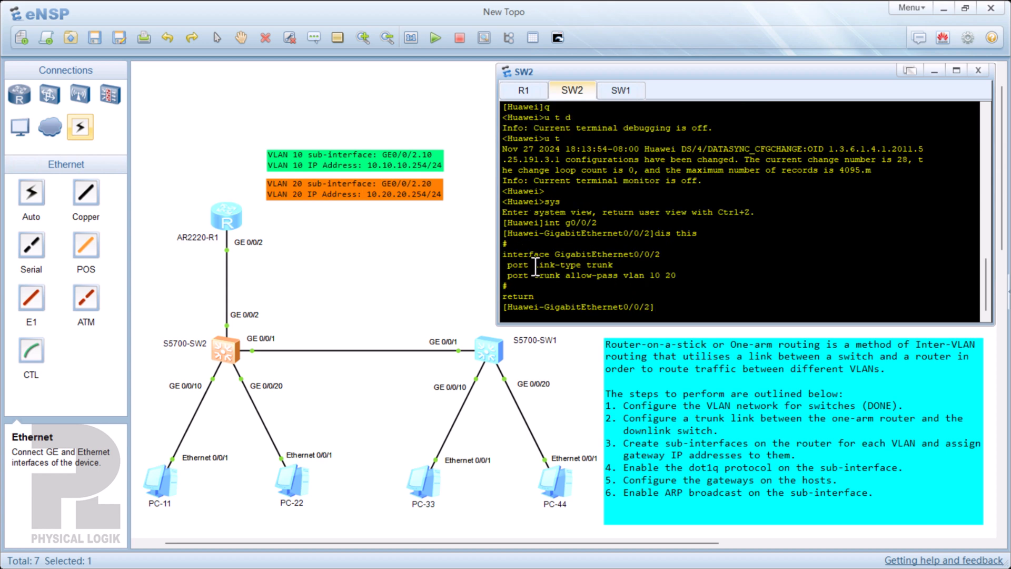
drag(536, 266, 614, 266)
drag(533, 275, 565, 275)
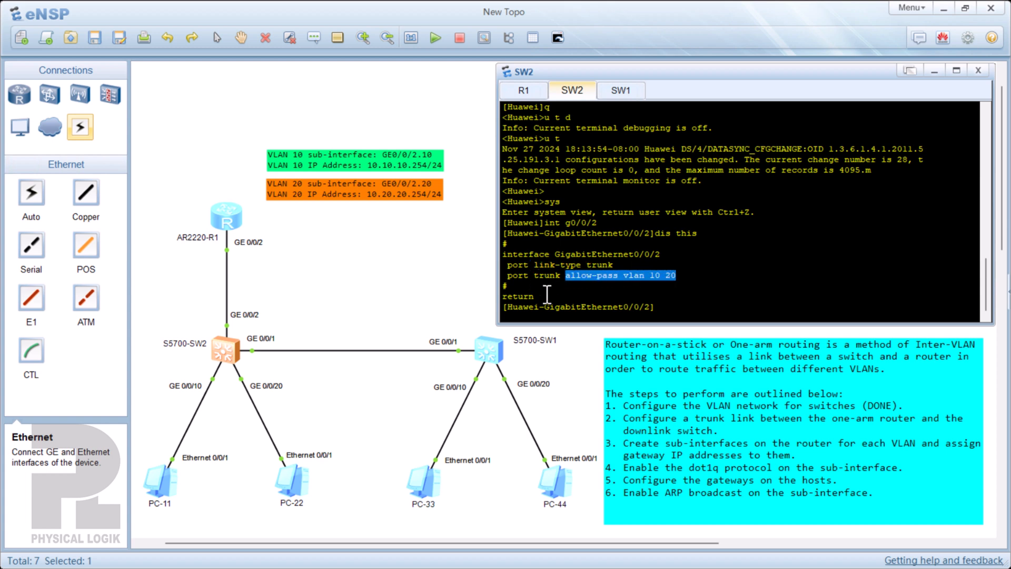
click(503, 252)
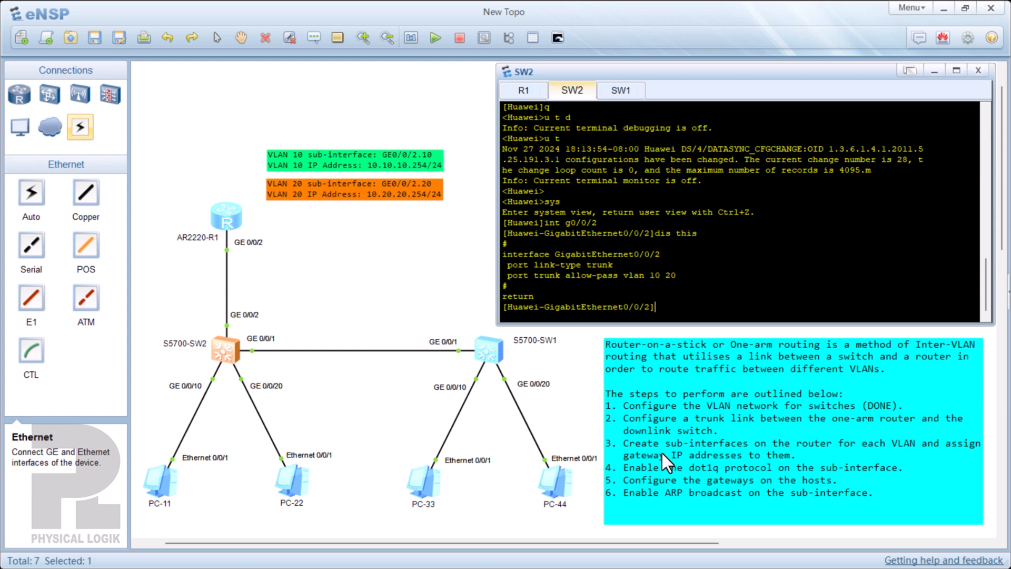
- Open the command line of router R1 and enter its system view with "sys"
double_click(234, 213)
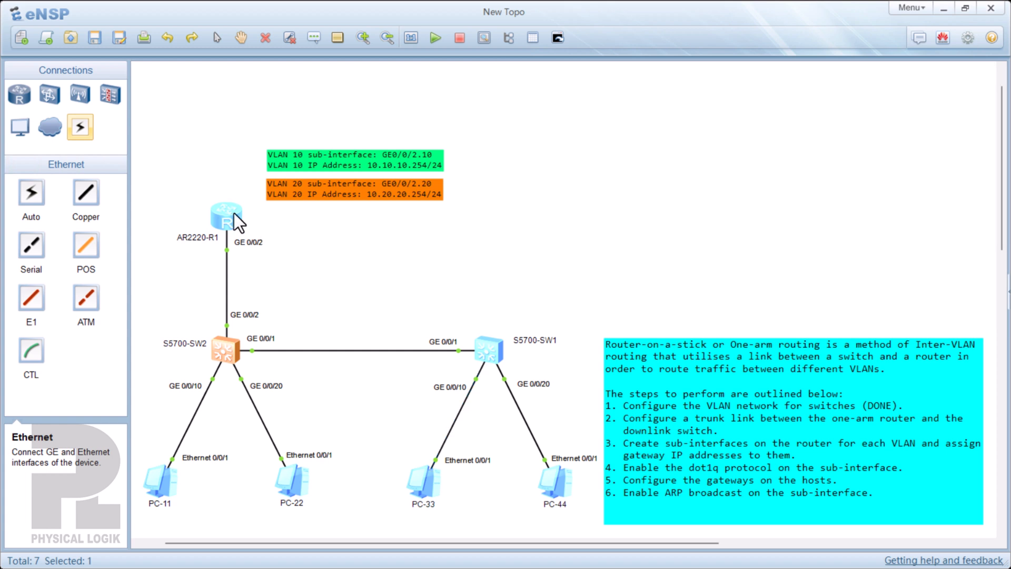
key(Return)
key(Return)
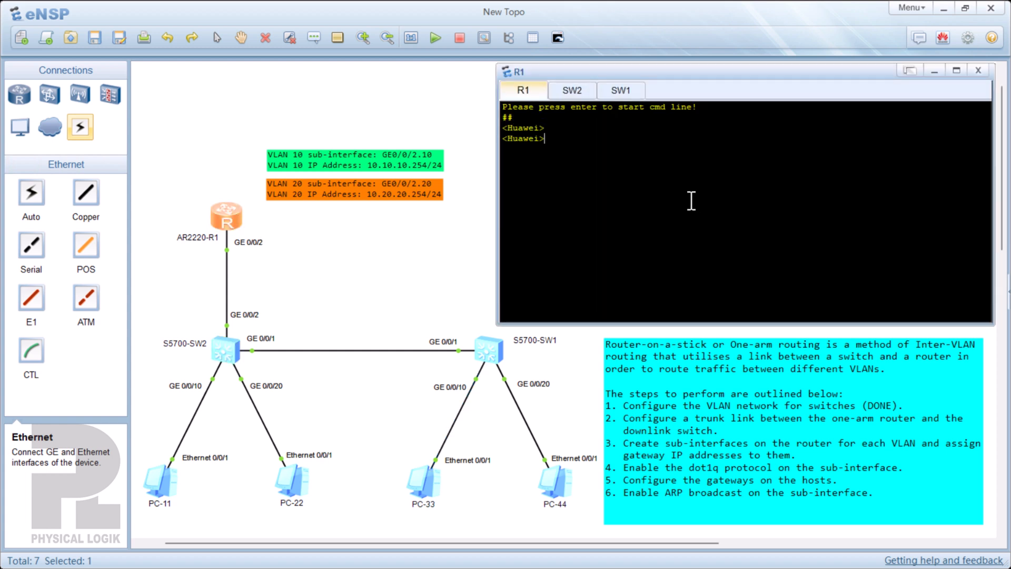
text(sys)
key(Return)
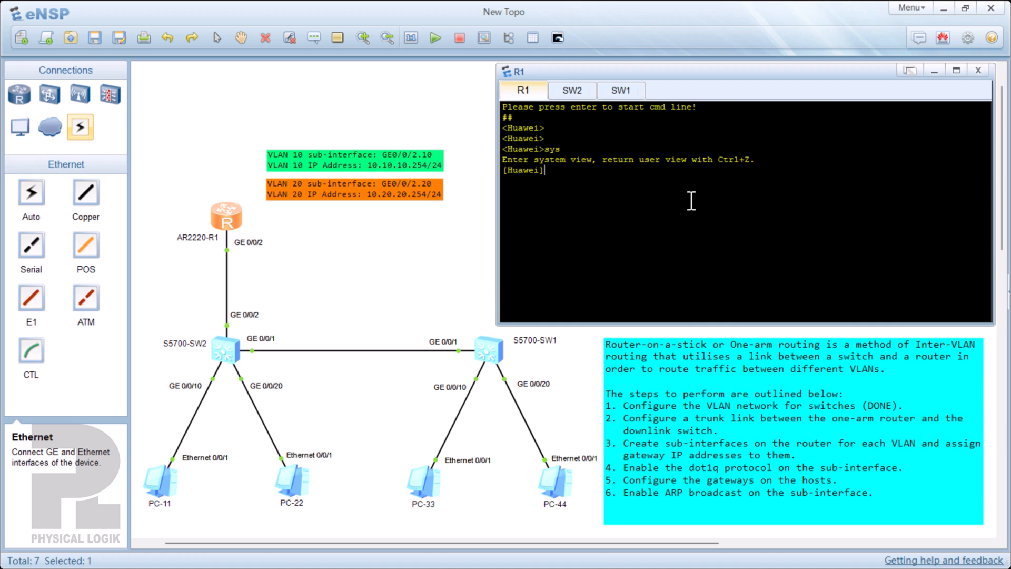
- List the allowed sub-interface numbers for R1's GigabitEthernet 0/0/2, and create sub-interface GigabitEthernet 0/0/2.10
text(interface Gigabi)
key(Tab)
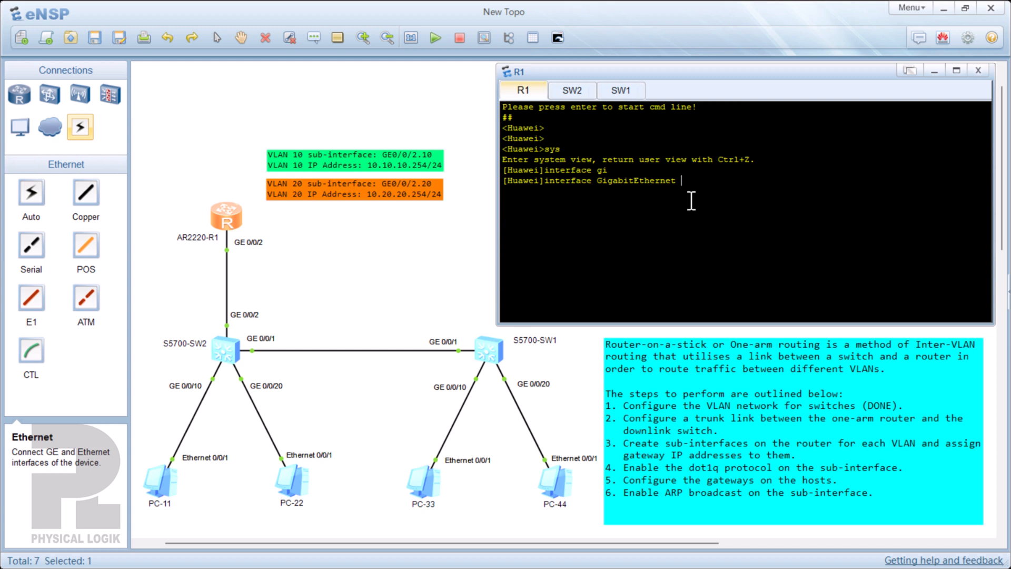
text(0/0/2)
text(.?)
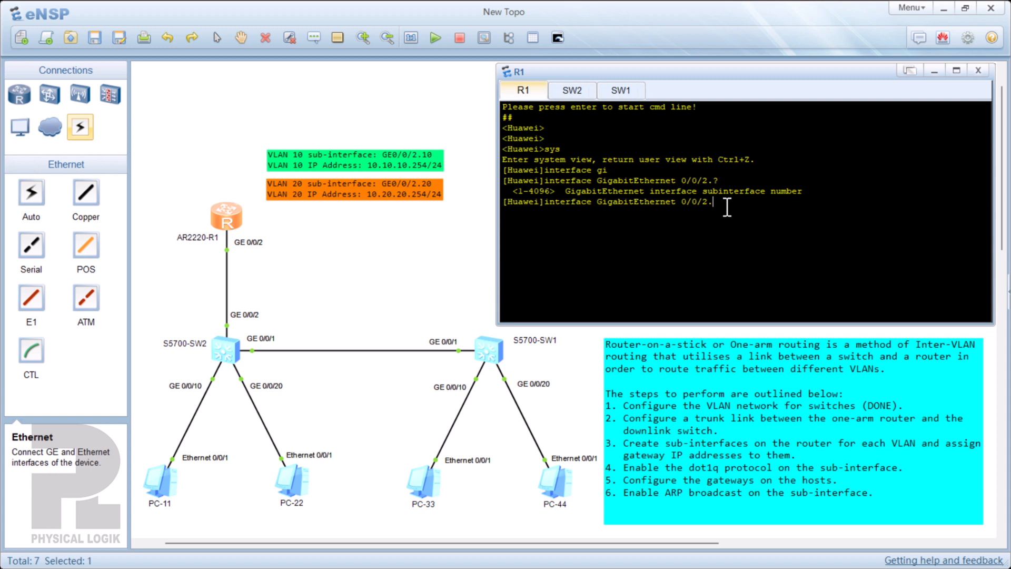
text(10)
key(Return)
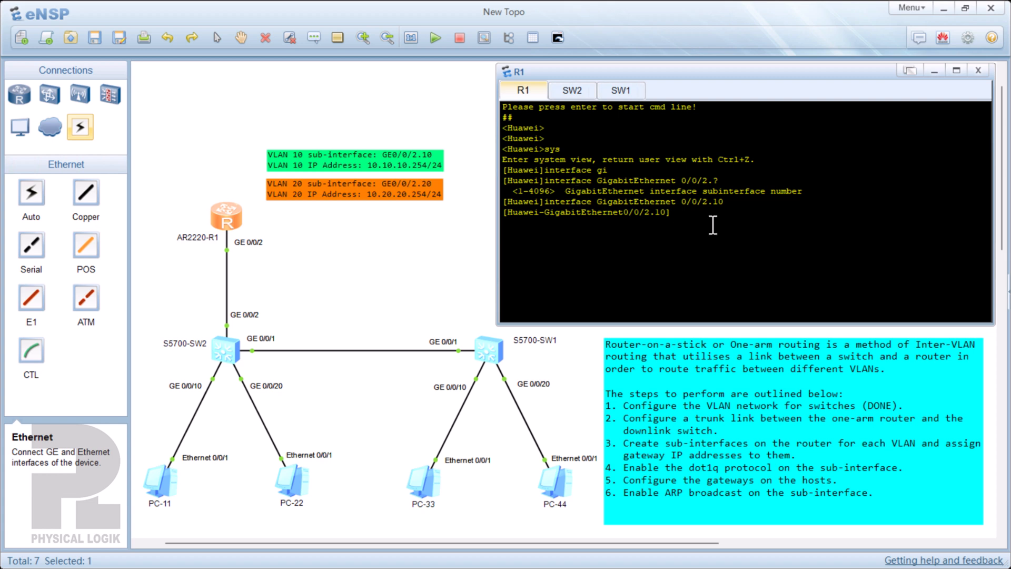
- Assign the VLAN 10 gateway address to R1's sub-interface 0/0/2.10 with "ip address 10.10.10.254 24"
text(ip add)
key(Tab)
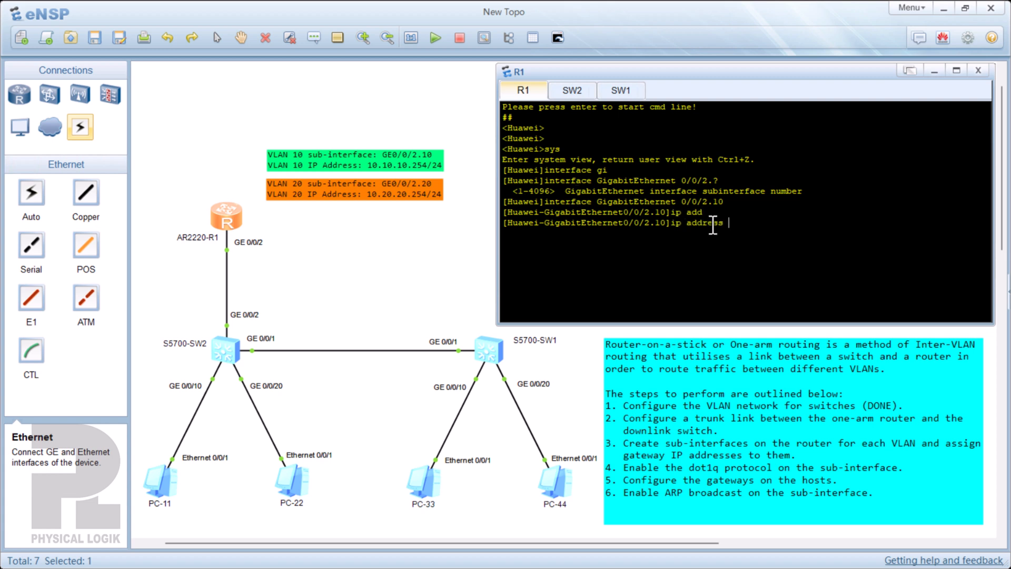
text(10.10.254 24)
drag(730, 224, 790, 224)
key(Return)
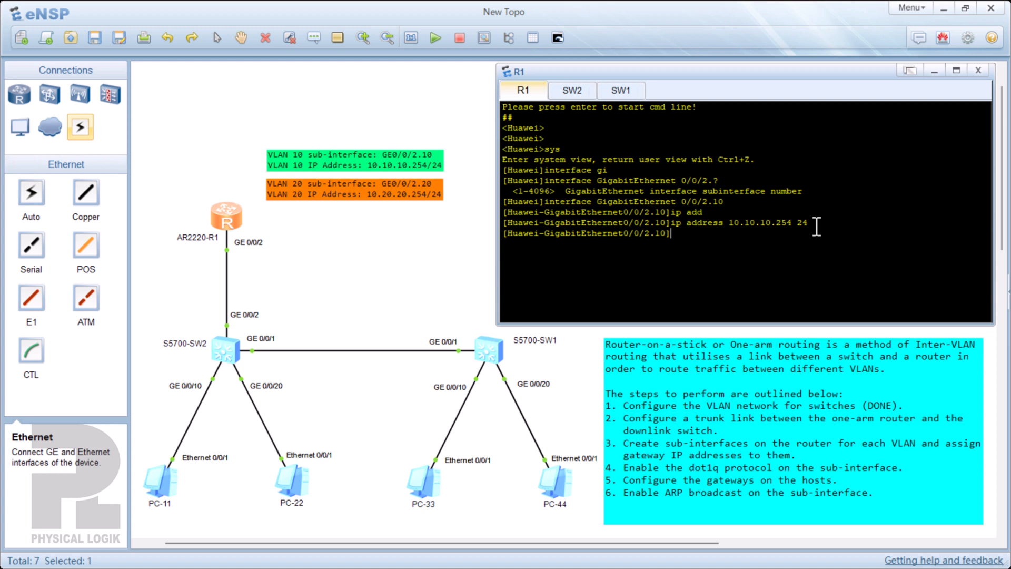
- Create R1's VLAN 20 sub-interface with "interface GigabitEthernet 0/0/2.20"
key(Up)
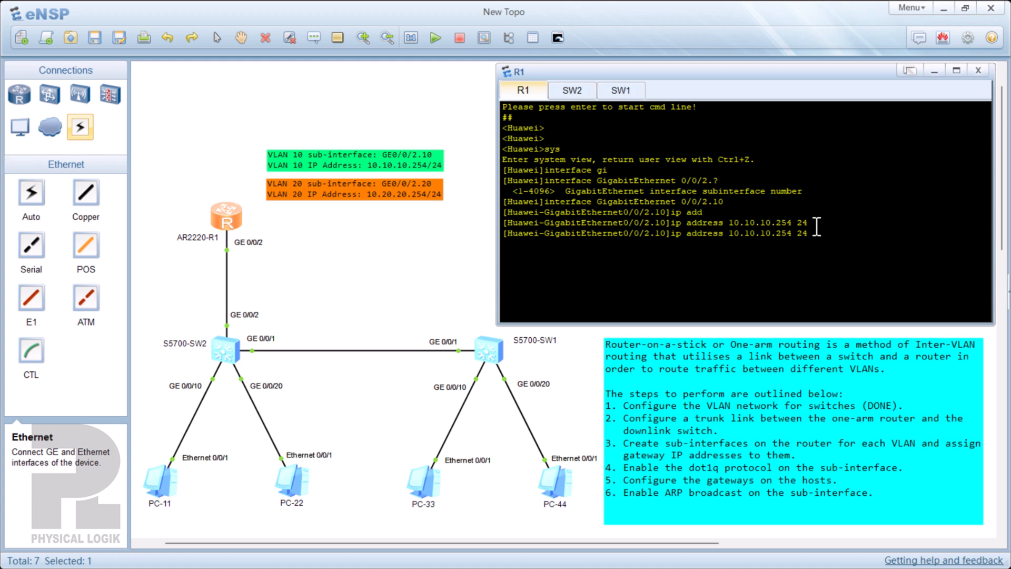
key(Up)
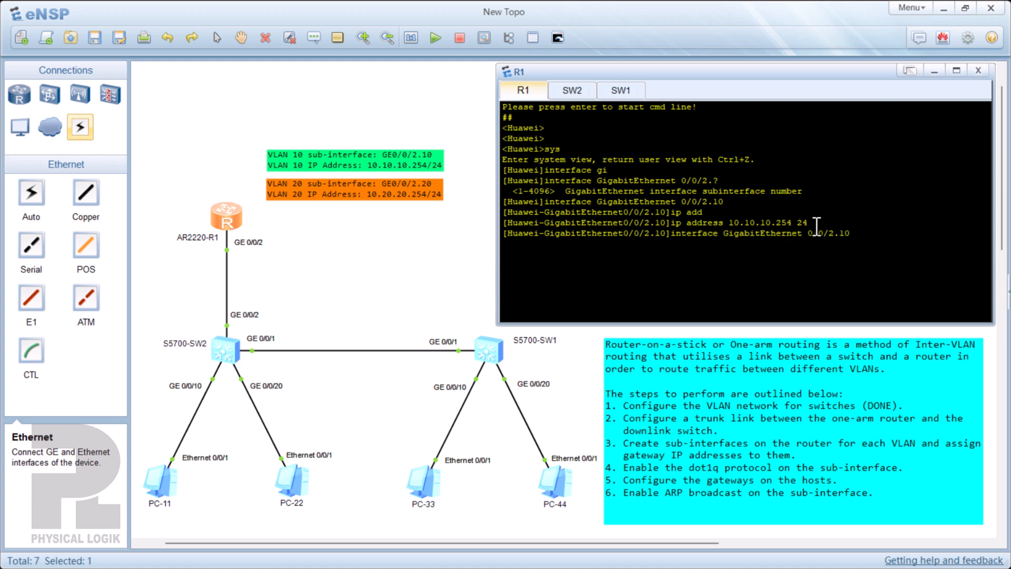
key(Left)
key(BackSpace)
text(2)
key(Return)
- Assign the VLAN 20 gateway address to R1's sub-interface 0/0/2.20 with "ip address 10.20.20.254 24"
text(ip )
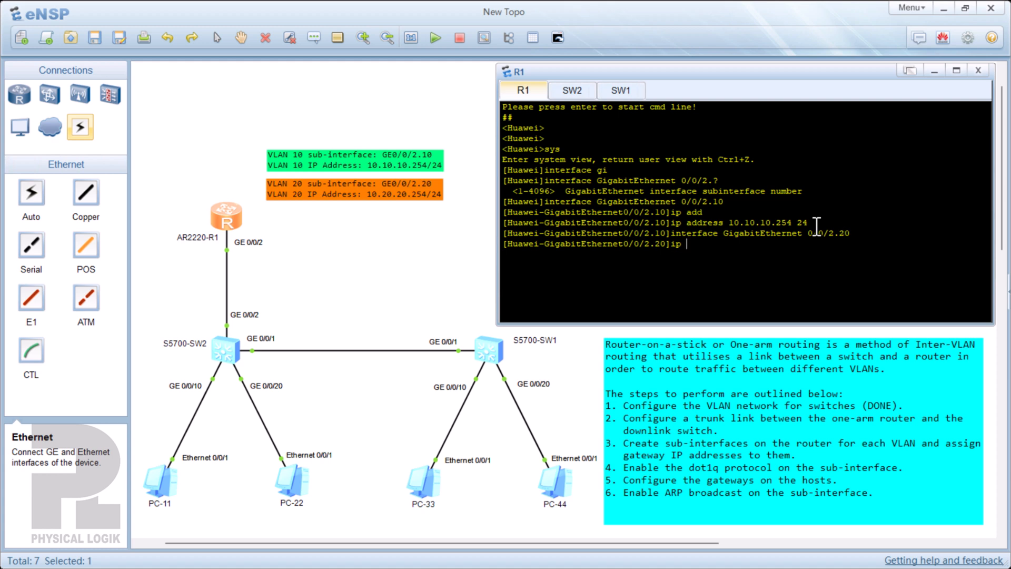
text(address 10.20.20.254 24)
key(Return)
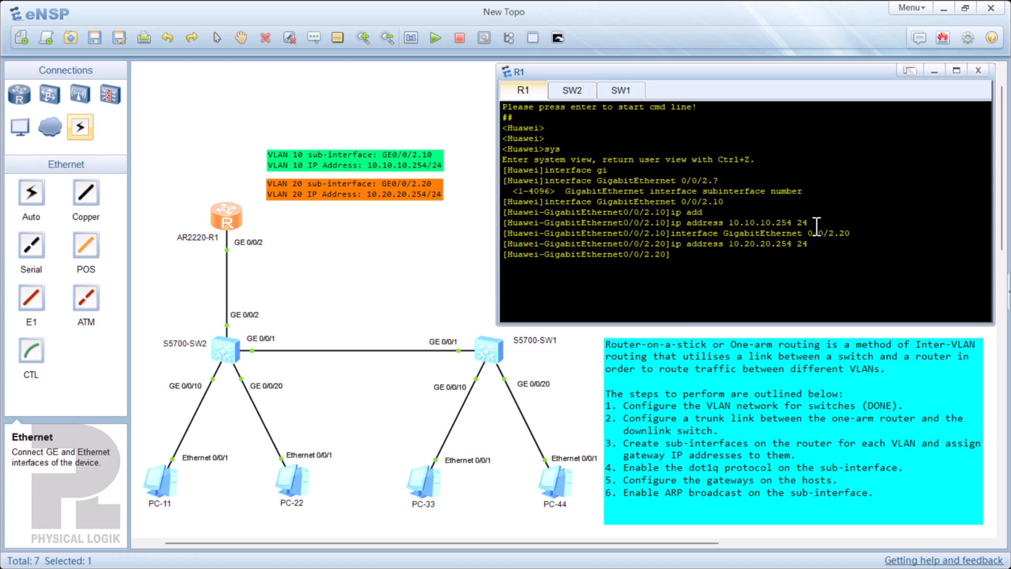
key(Return)
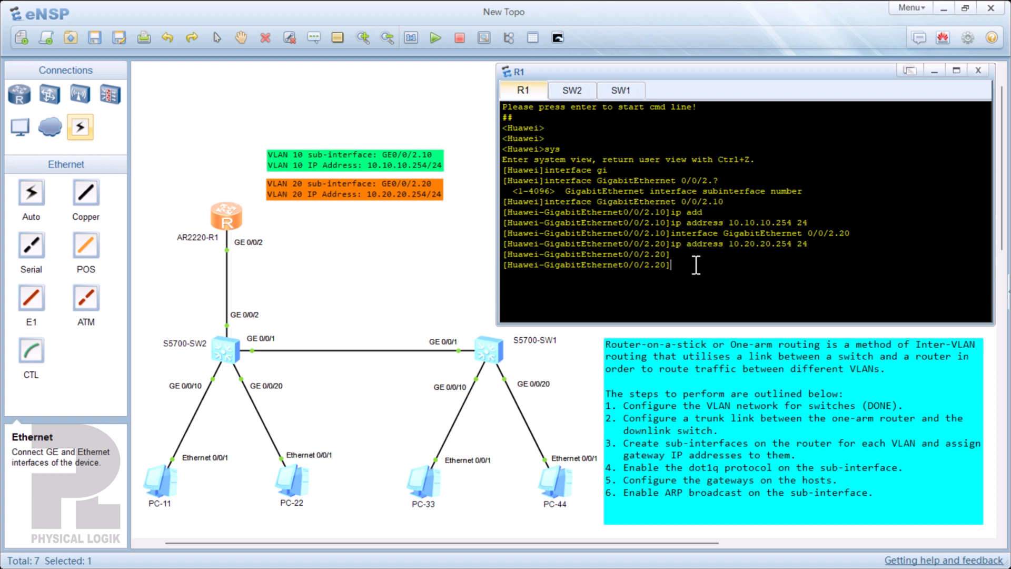
- Return to R1's sub-interface GigabitEthernet 0/0/2.10 and show its configuration with "display this"
key(Up)
key(Up)
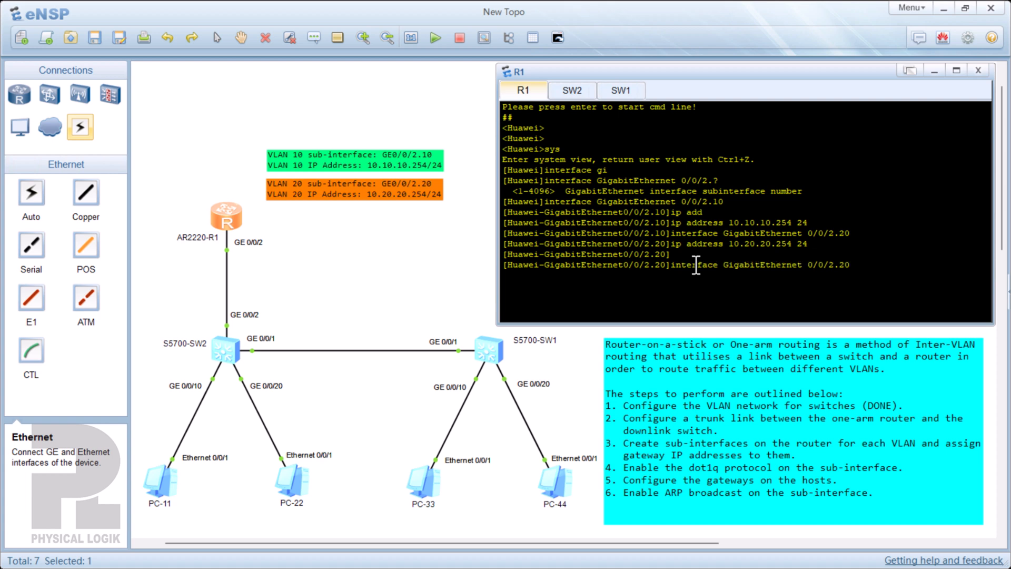
key(Up)
key(Up)
key(Return)
text(disp)
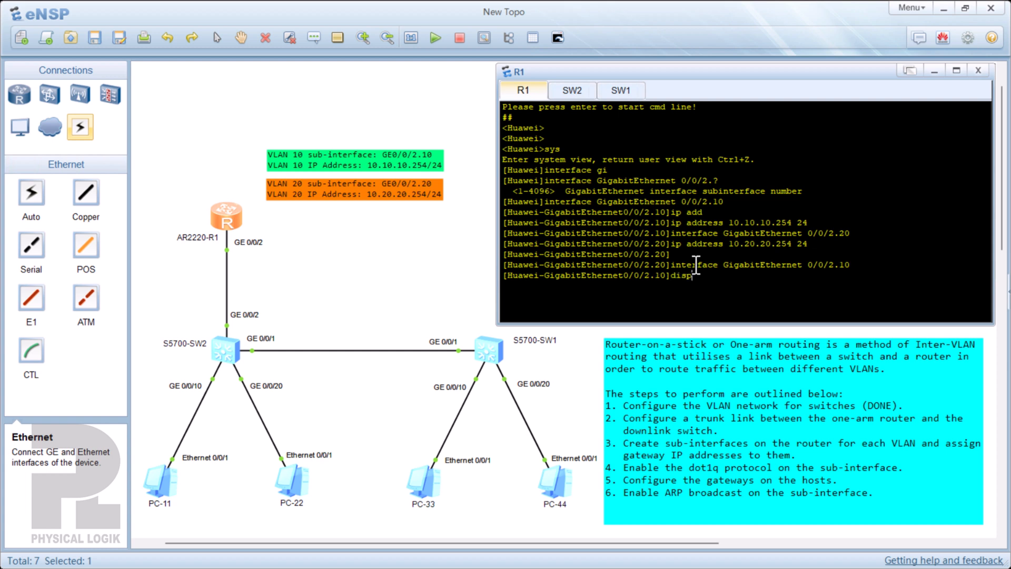
text(lay this)
key(Return)
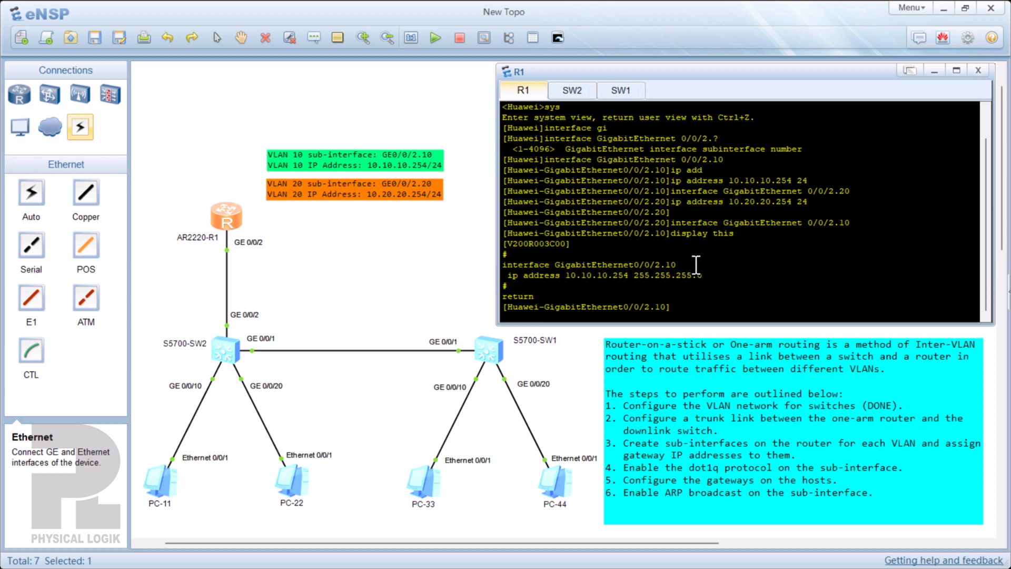
- Enable 802.1Q termination for VLAN 10 on R1's sub-interface 0/0/2.10 with "dot1q termination vid 10"
text(dot1q terminal)
text(ion vid 10)
key(Return)
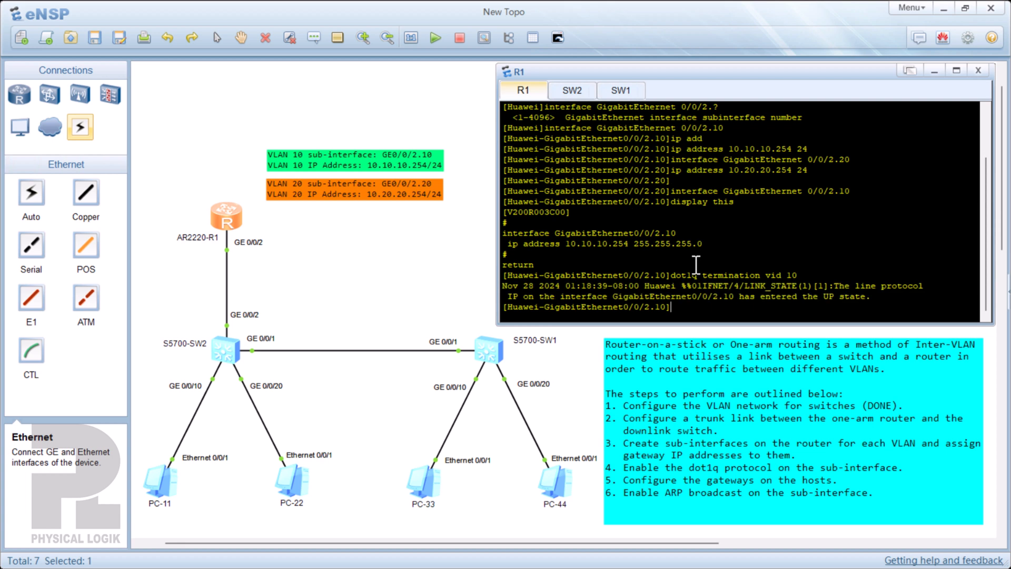
key(Return)
key(Return)
key(Return)
key(Return)
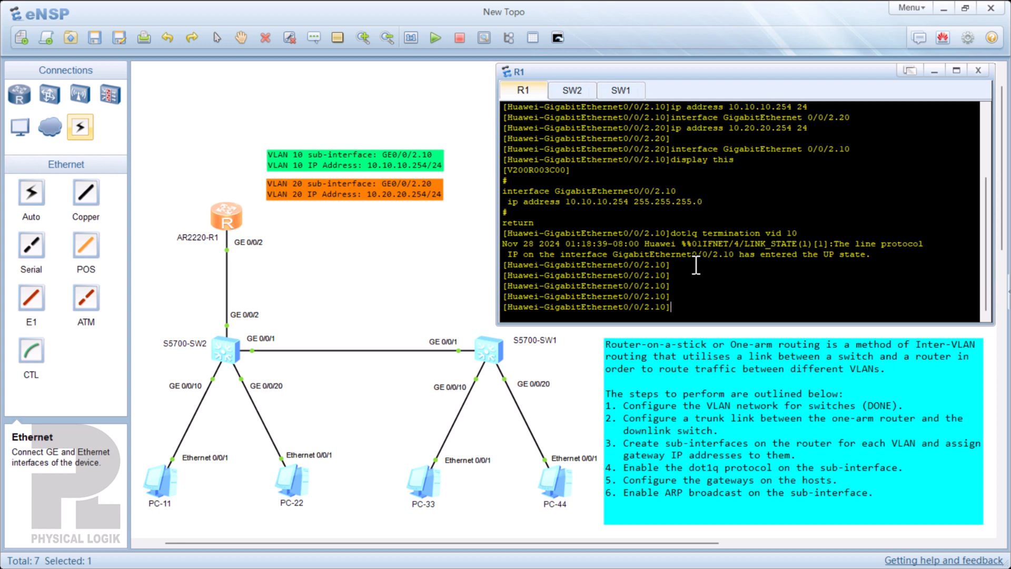
- Switch to R1's sub-interface GigabitEthernet 0/0/2.20 and enable 802.1Q termination for VLAN 20 with "dot1q termination vid 20"
text(display this)
key(Up)
key(Up)
key(Up)
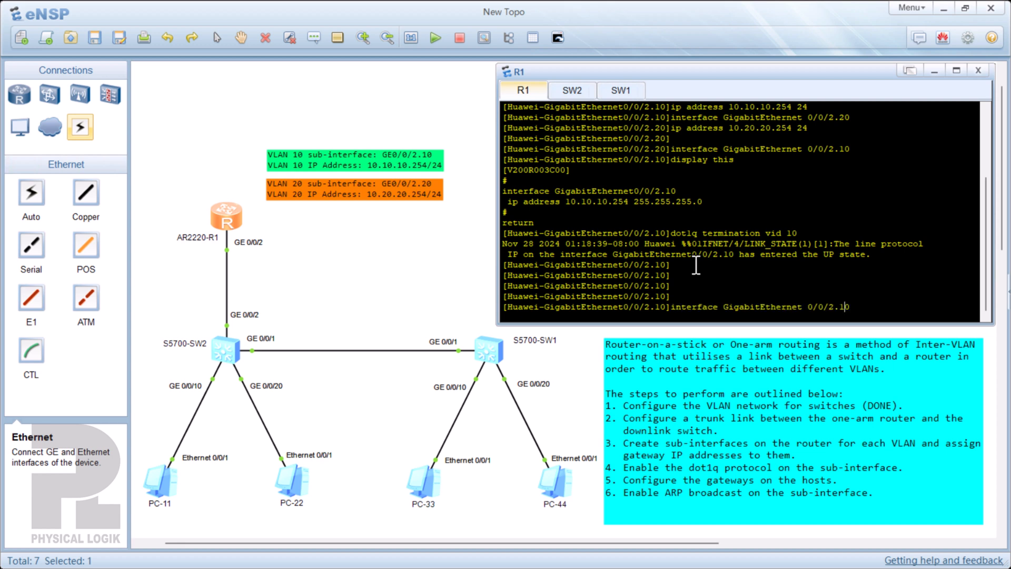
key(BackSpace)
text(2)
key(Return)
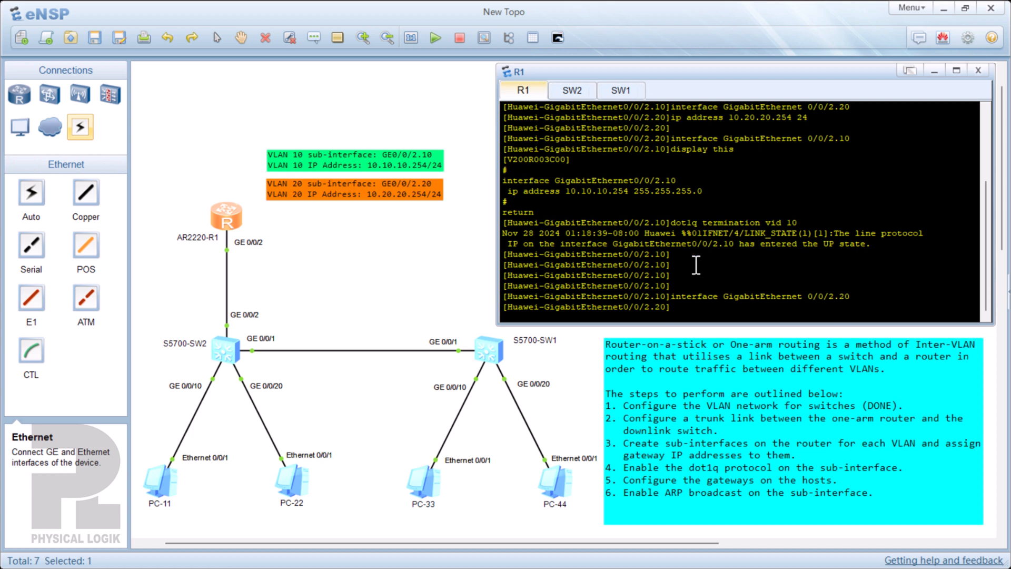
text(dot1q termination vid 20)
key(Return)
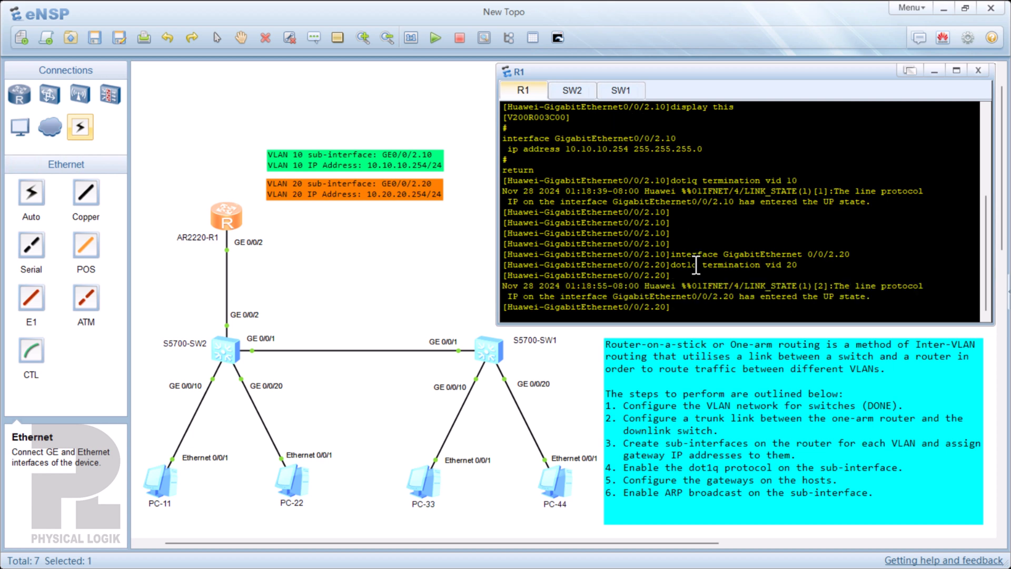
- Show the configuration of R1's sub-interface 0/0/2.20 with "display this" and examine its dot1q and IP address lines
text(display this)
key(Return)
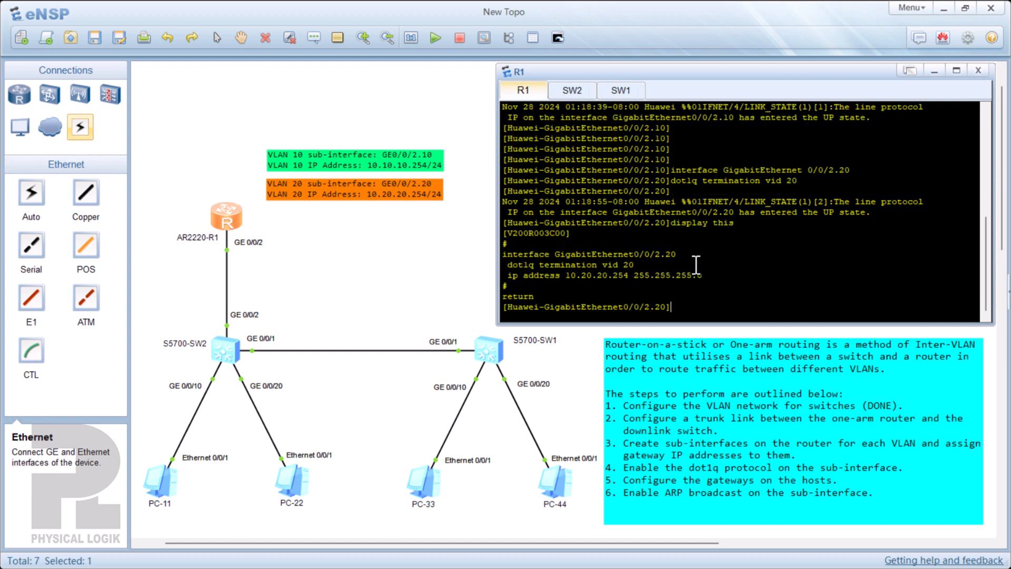
drag(706, 275, 504, 254)
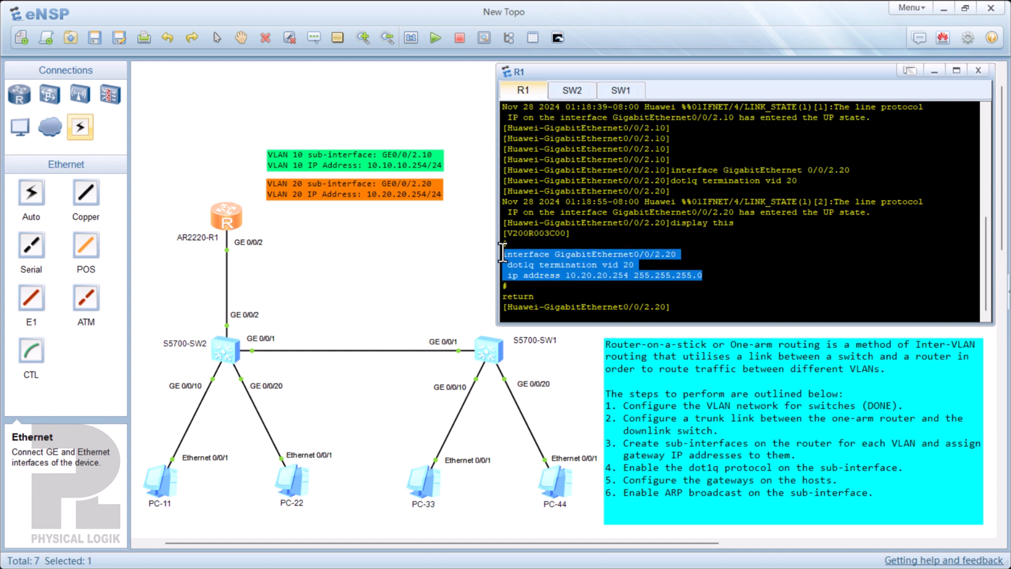
click(651, 256)
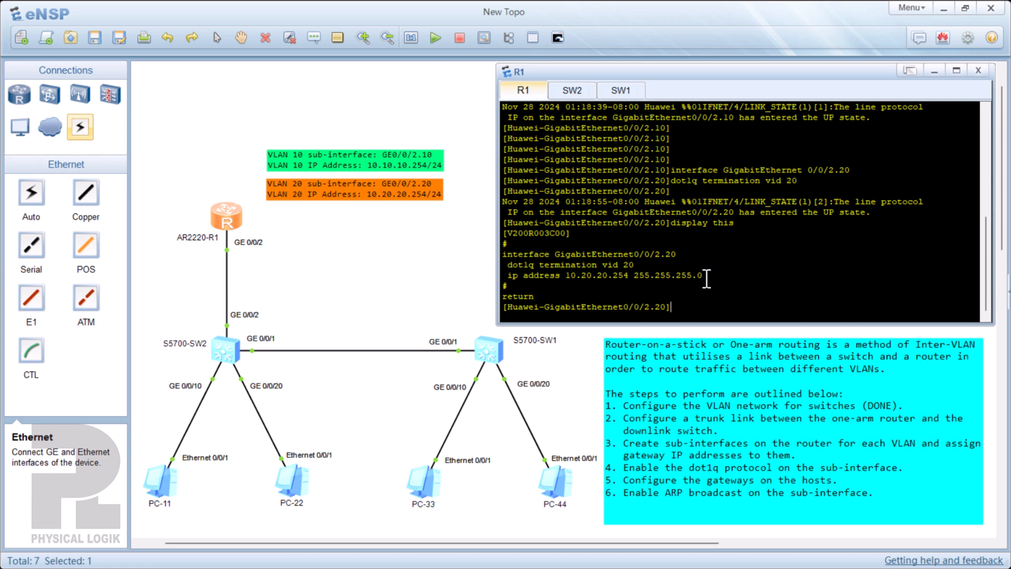
drag(704, 276, 631, 274)
click(507, 265)
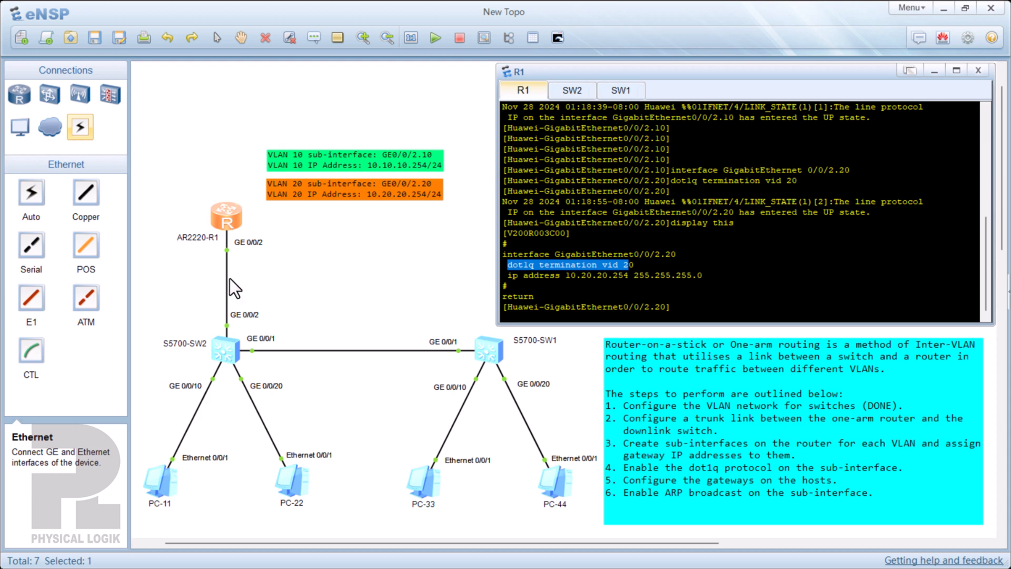
- Set PC-11's IPv4 gateway to 10.10.10.254 in its basic configuration and apply the change
double_click(163, 488)
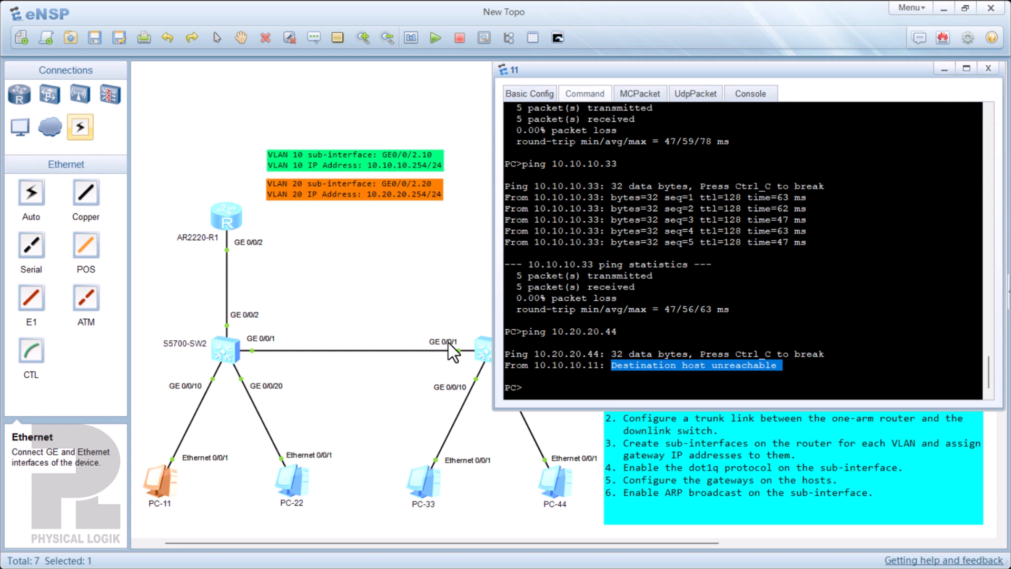
click(535, 95)
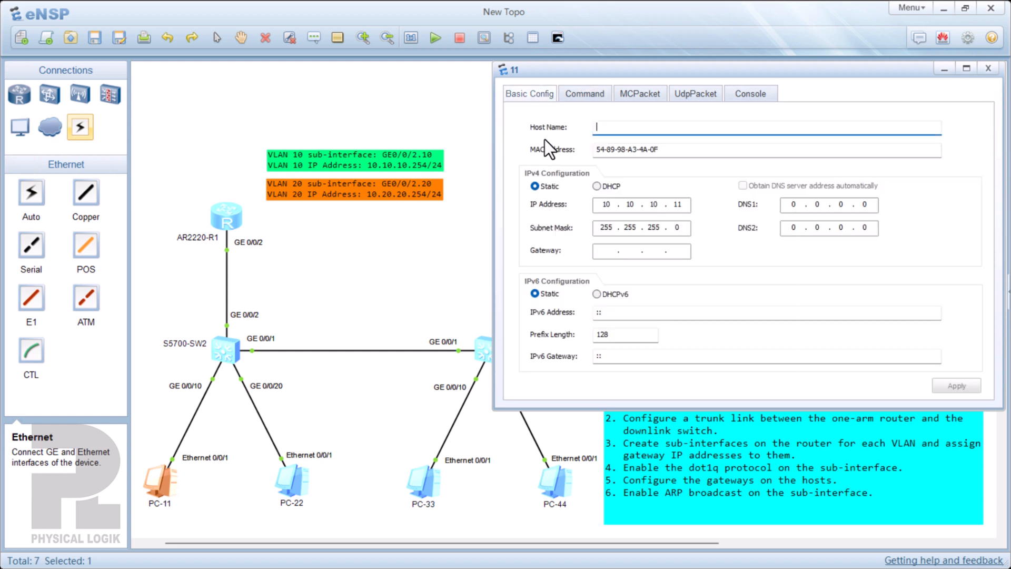
click(610, 250)
text(10 )
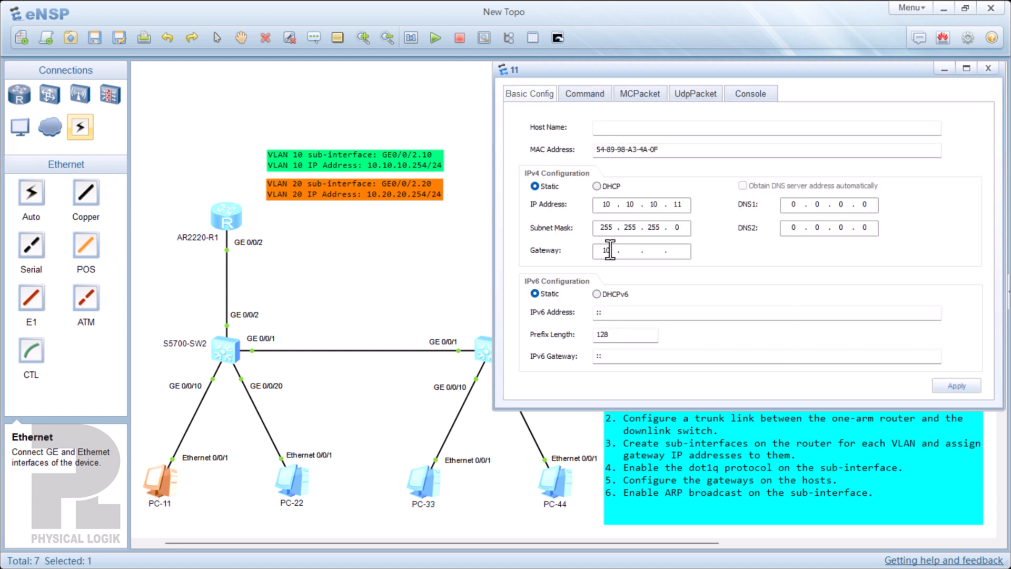
text(. 10 . 10 . 254)
click(948, 387)
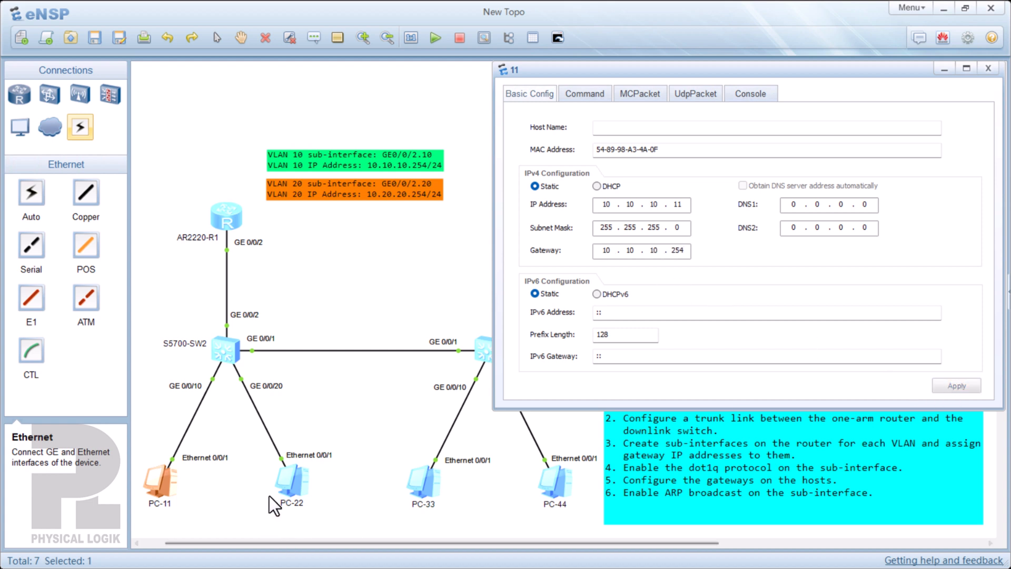
- Set PC-22's IPv4 gateway to 10.20.20.254 in its basic configuration and apply the change
double_click(292, 483)
click(600, 252)
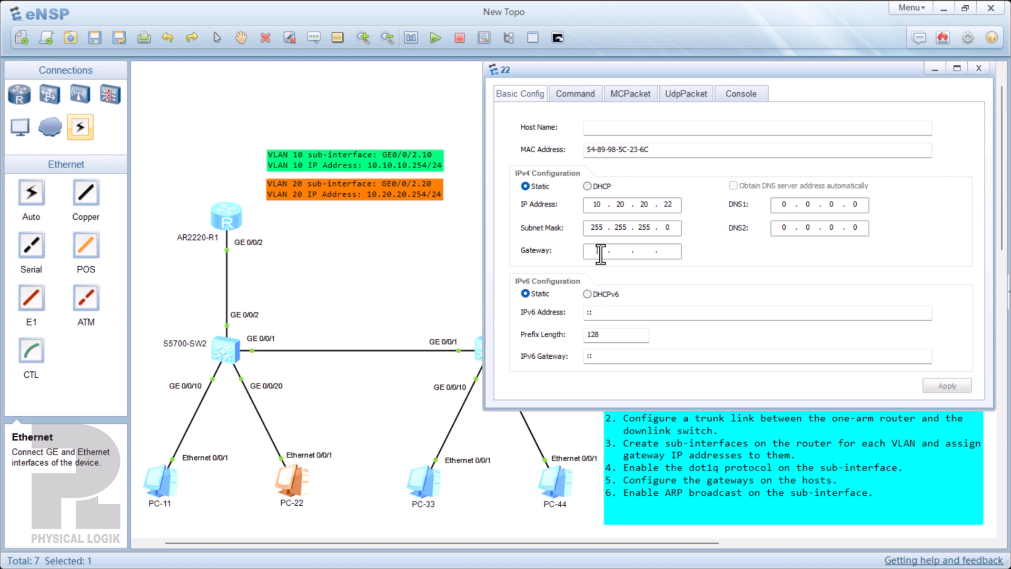
text(10 . 20 . 20 . 254)
click(928, 383)
- Set PC-33's IPv4 gateway to 10.10.10.254 in its basic configuration
double_click(431, 479)
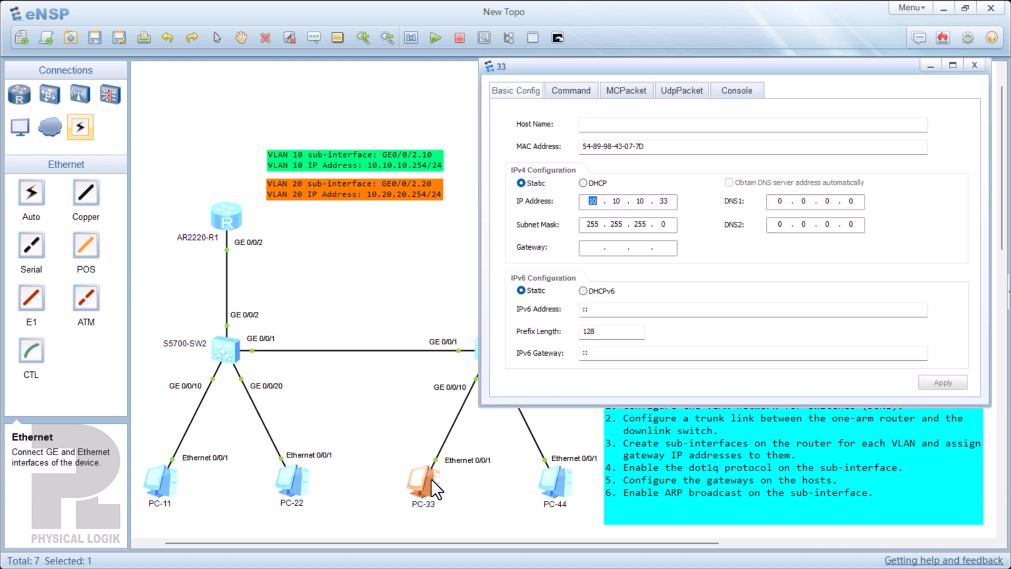
click(590, 248)
text(10.10.10.254)
- Set PC-44's IPv4 gateway to 10.20.20.254 in its basic configuration
double_click(548, 488)
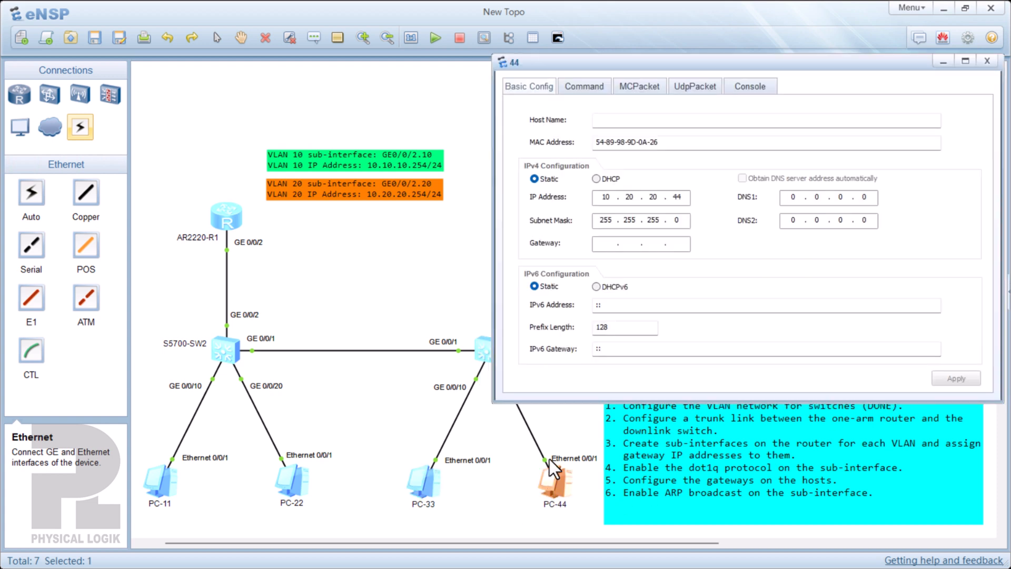
click(606, 243)
text(10.10.)
key(BackSpace)
key(BackSpace)
text(20 . 20 . 254)
click(413, 287)
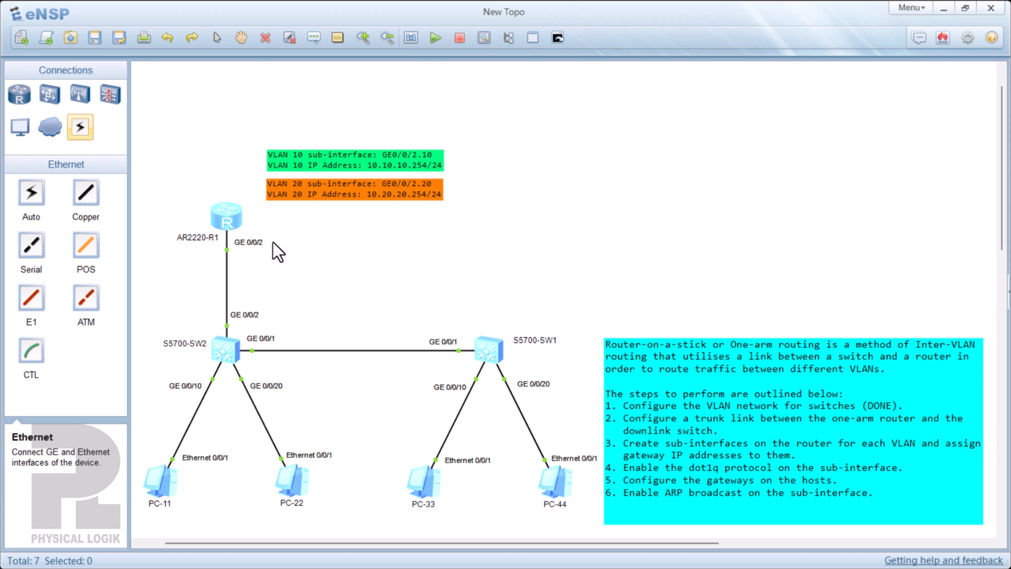
- Show R1's ARP table with "display arp" in its console and examine the IP addresses, MAC addresses and interfaces listed
drag(255, 242, 233, 235)
click(220, 222)
double_click(220, 222)
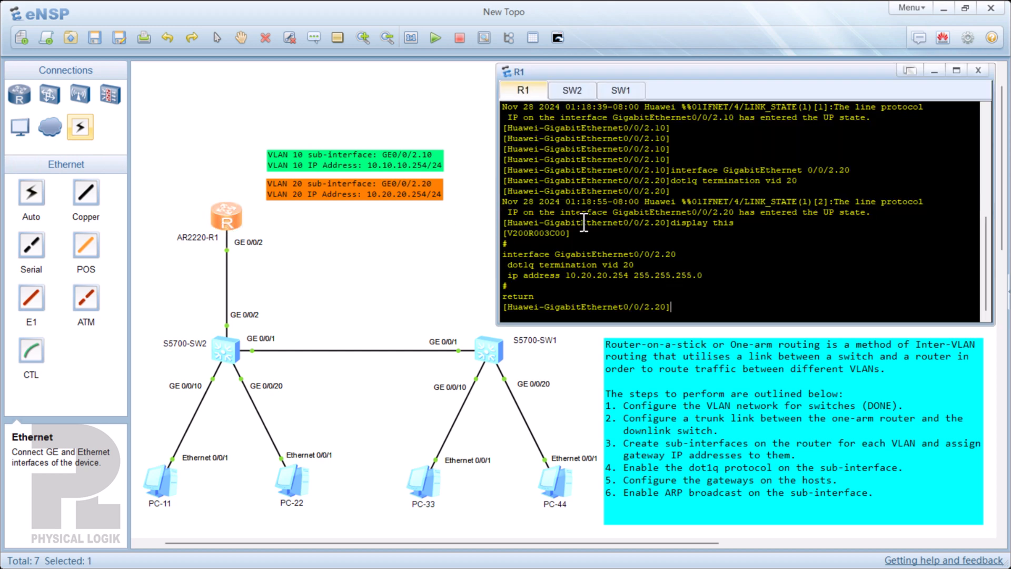
key(Return)
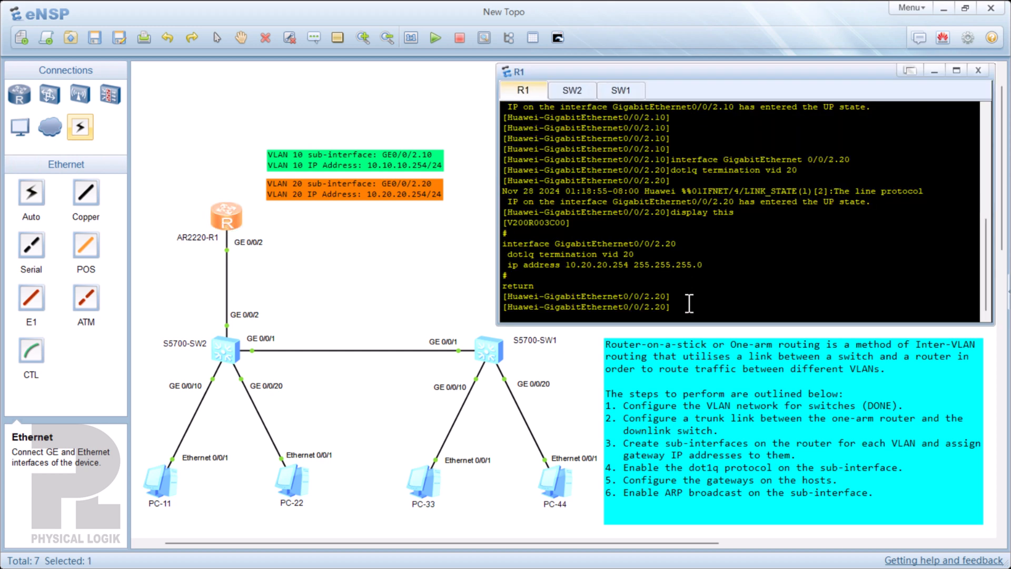
text(ping)
key(BackSpace)
key(BackSpace)
key(BackSpace)
key(BackSpace)
text(display arp)
key(Return)
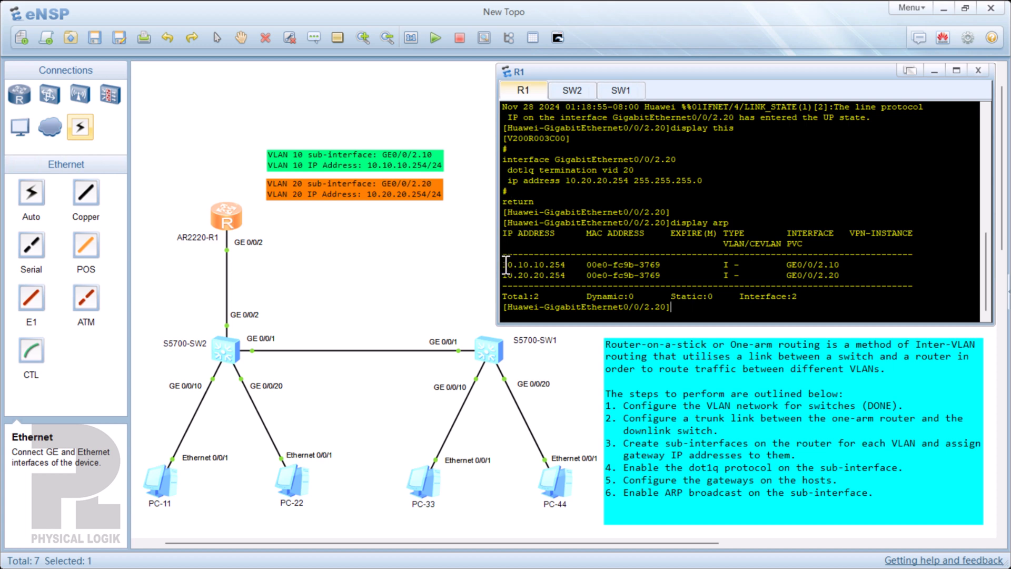
drag(586, 265, 528, 265)
mouse_move(840, 265)
mouse_down()
mouse_move(817, 267)
mouse_move(828, 276)
mouse_up()
drag(665, 275, 611, 269)
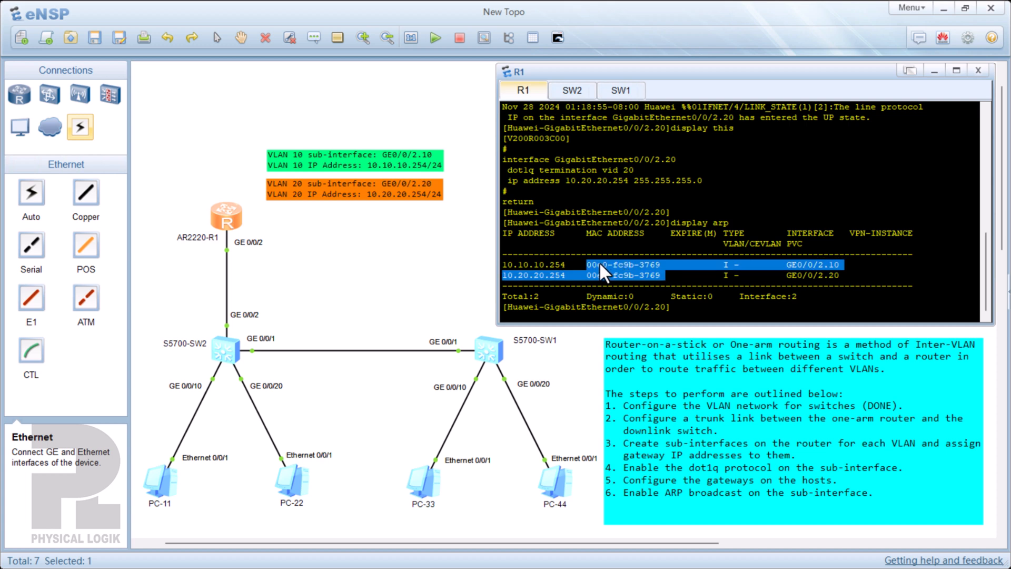
- Test connectivity from R1 to PC-11 with "ping 10.10.10.11"
click(683, 310)
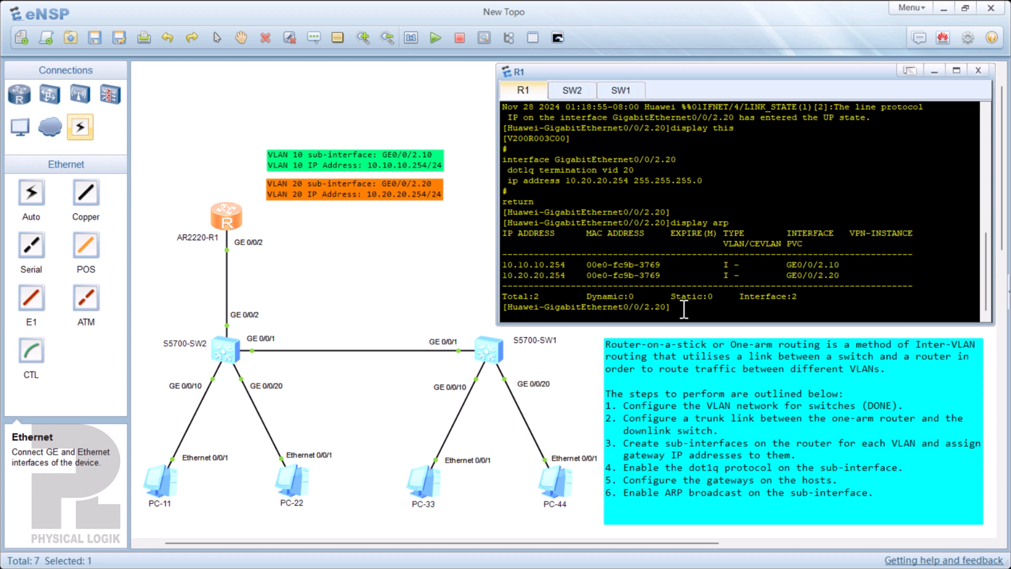
text(ping 10.10.10.11)
key(Return)
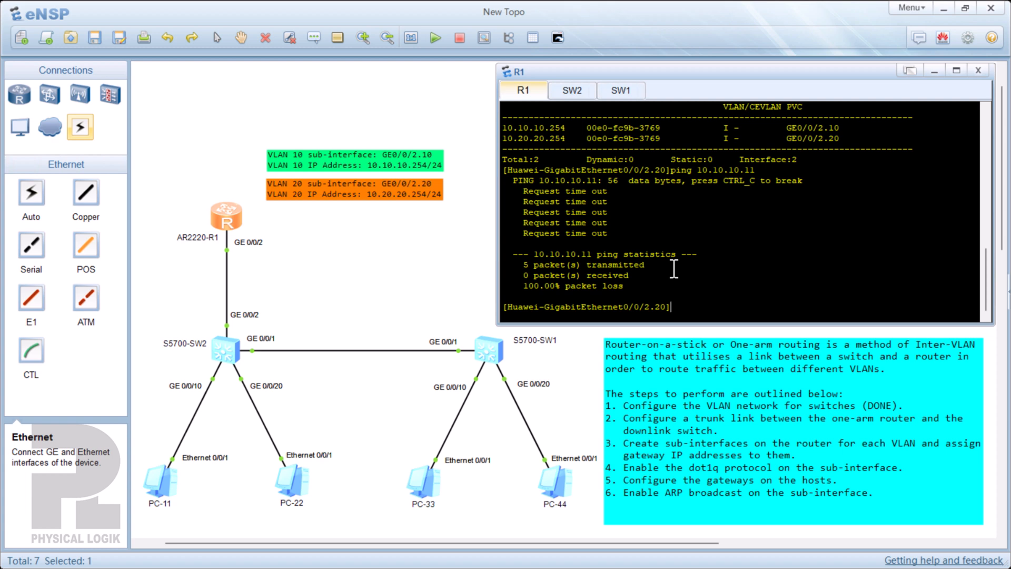
- Compare the MAC addresses of the 10.10.10.254 and 10.20.20.254 entries in R1's earlier ARP output
scroll(589, 166, up, 1)
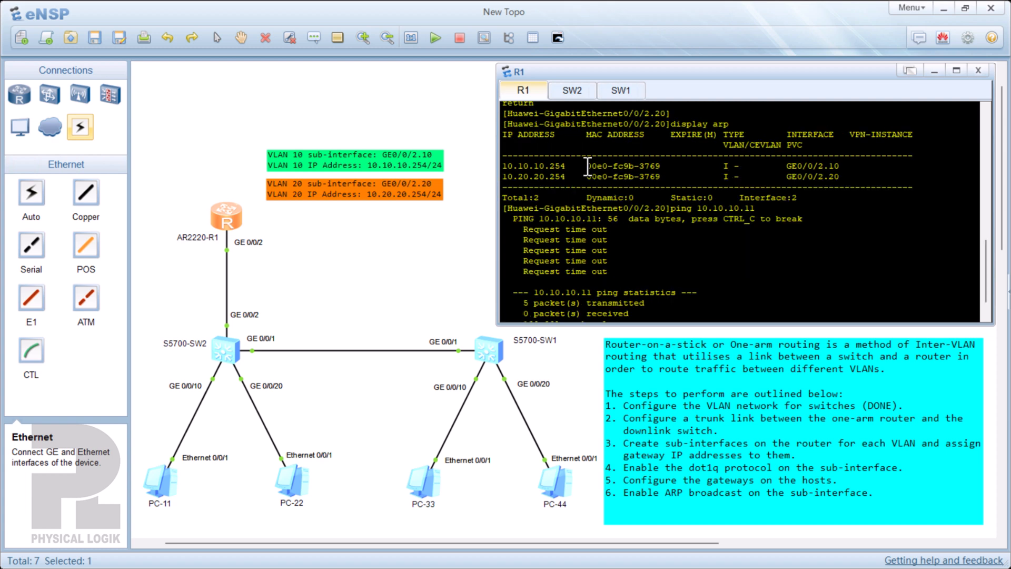
drag(589, 167, 656, 167)
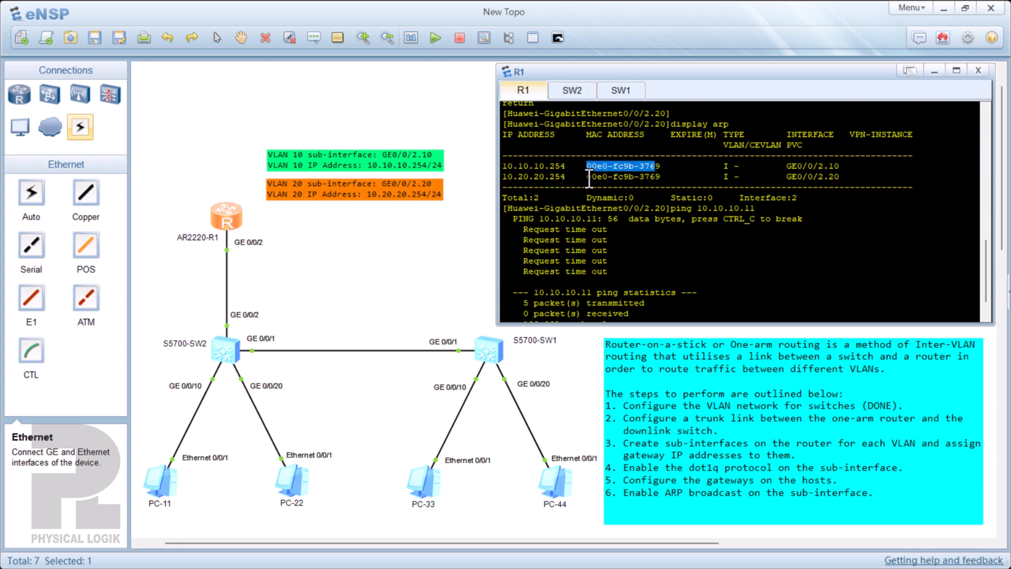
drag(587, 177, 664, 179)
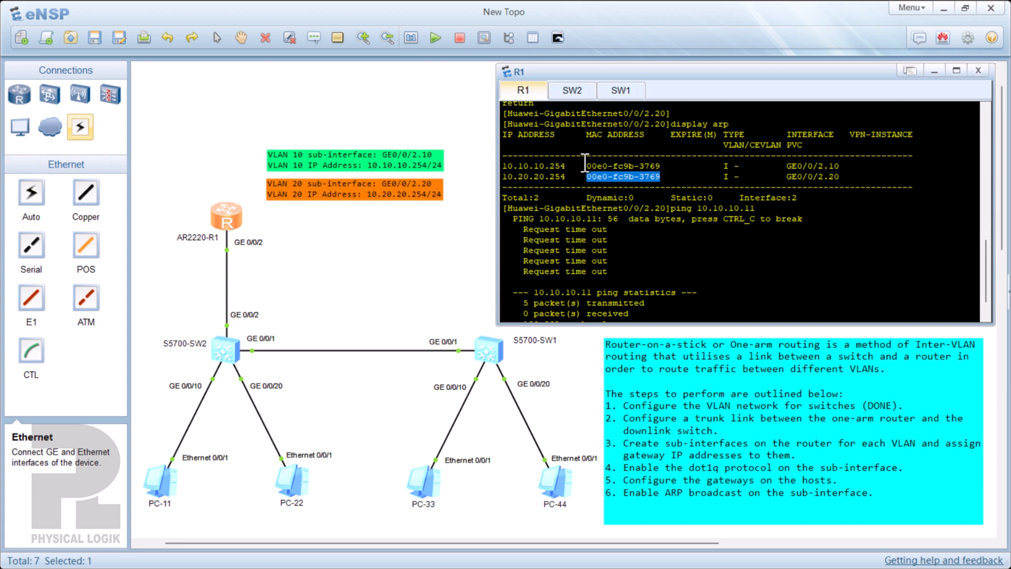
drag(587, 177, 662, 178)
drag(662, 177, 589, 177)
scroll(653, 256, down, 1)
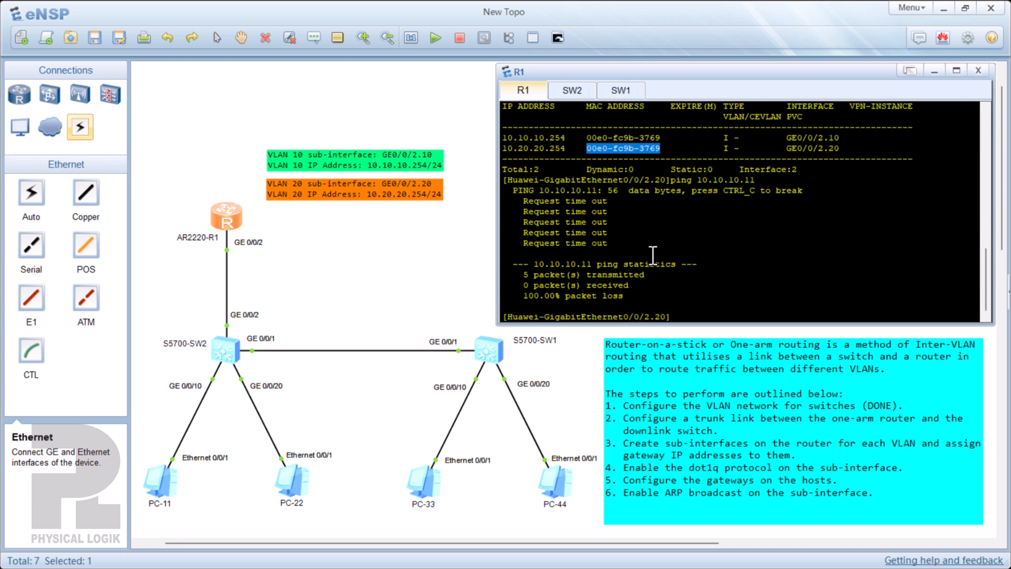
click(684, 308)
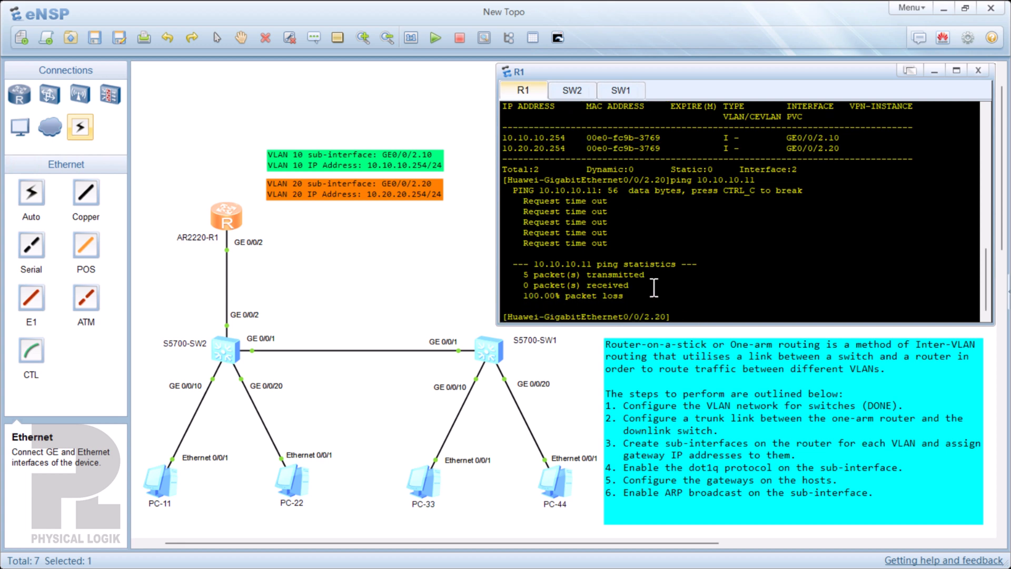
- Test PC-11's connection to its gateway with "ping 10.10.10.254" in the PC's command line
double_click(160, 469)
click(583, 94)
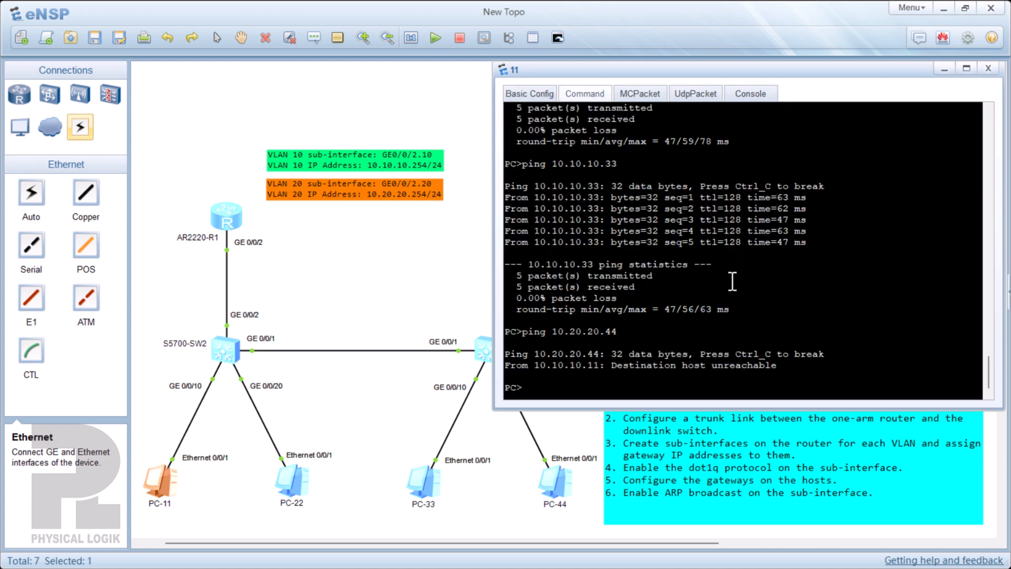
click(637, 387)
text(ping 10.10.10.254)
key(Return)
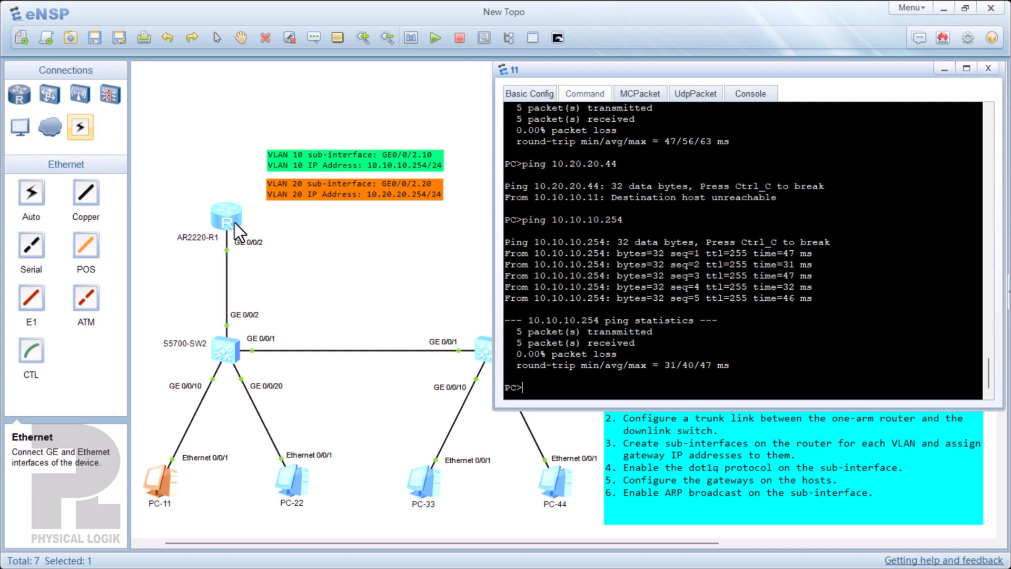
click(179, 191)
drag(179, 191, 258, 246)
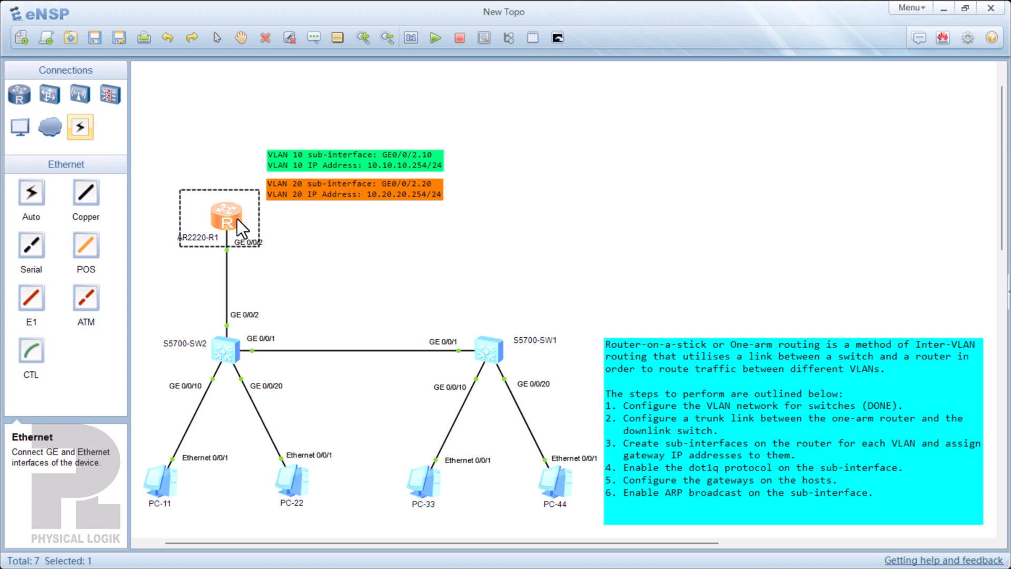
click(271, 242)
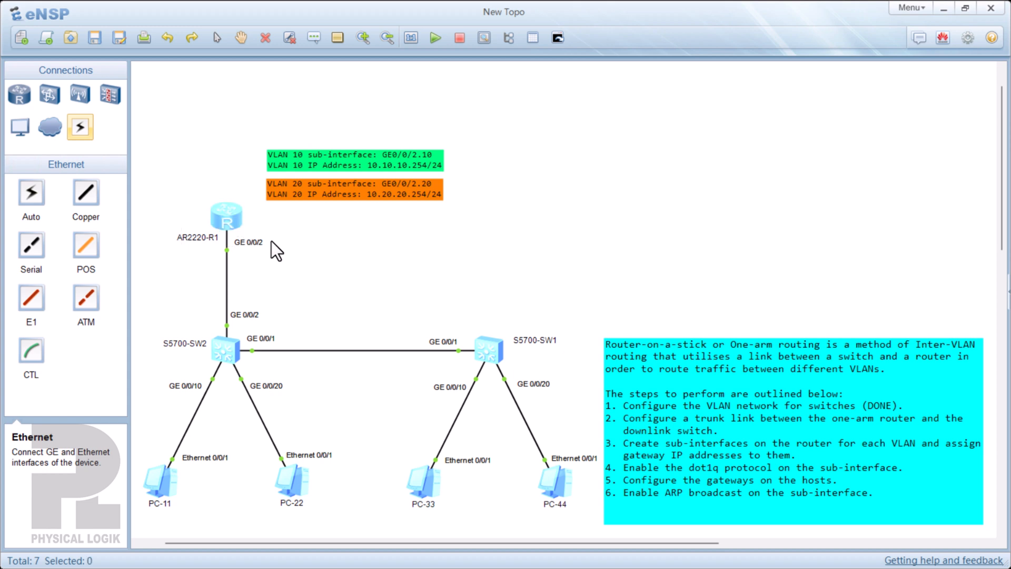
drag(188, 191, 167, 188)
click(294, 281)
drag(165, 185, 280, 266)
click(331, 269)
- Return to R1's console and repeat the ping to PC-11 at 10.10.10.11
double_click(232, 225)
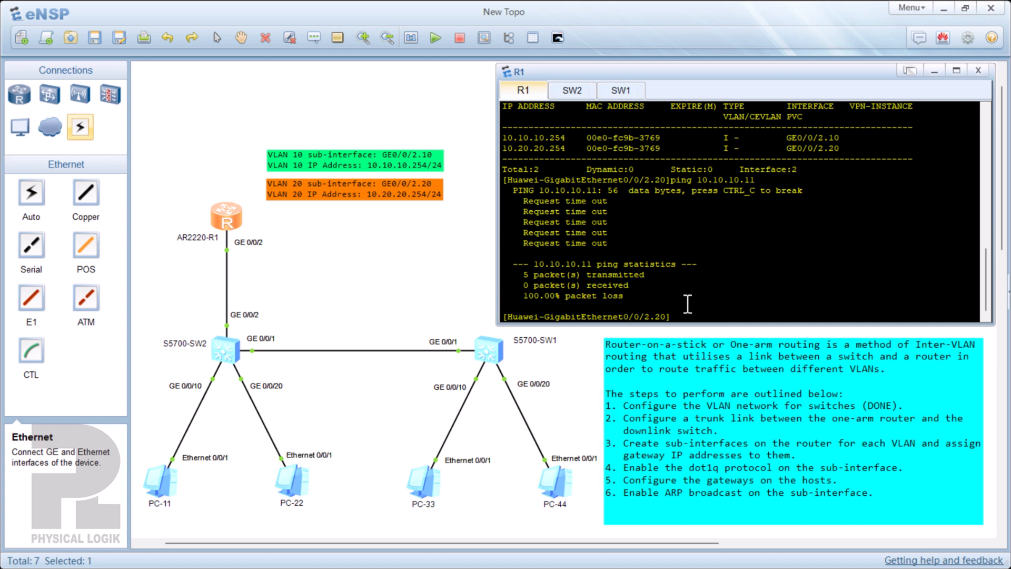
key(Up)
key(Return)
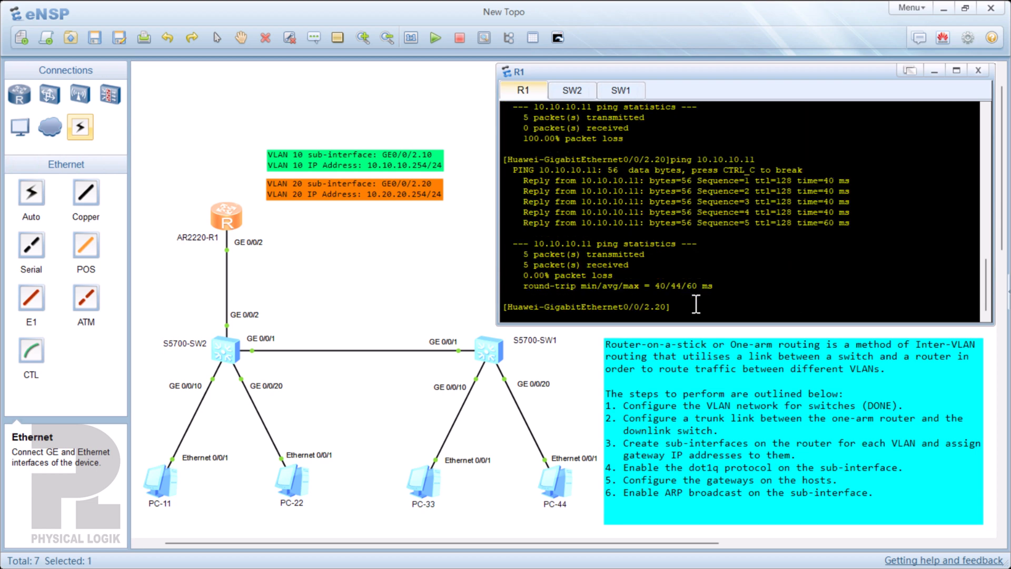
- Show R1's ARP table again with "display arp" and examine the MAC address of the 10.20.20.254 entry
text(display arp)
key(Return)
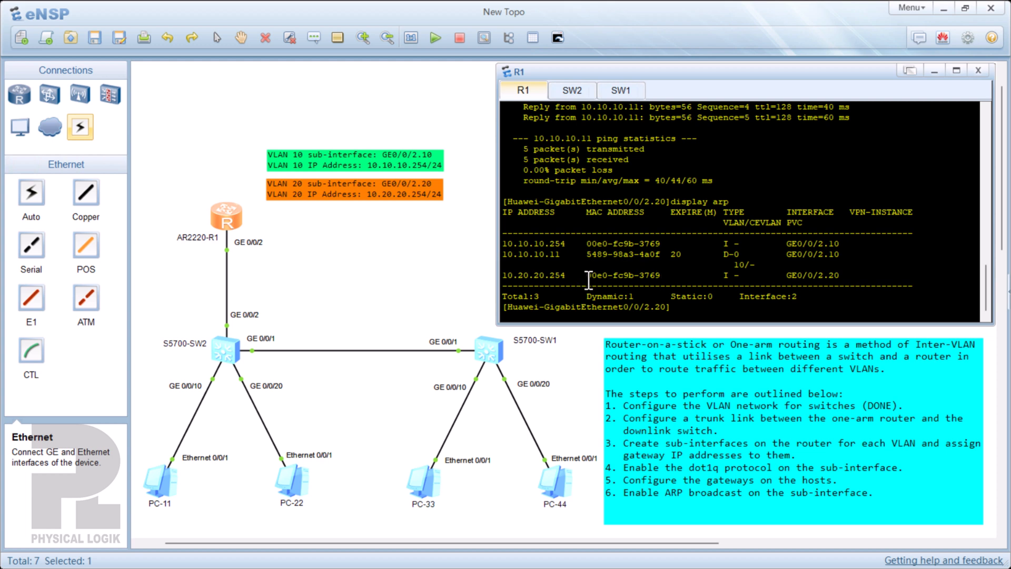
drag(587, 274, 632, 275)
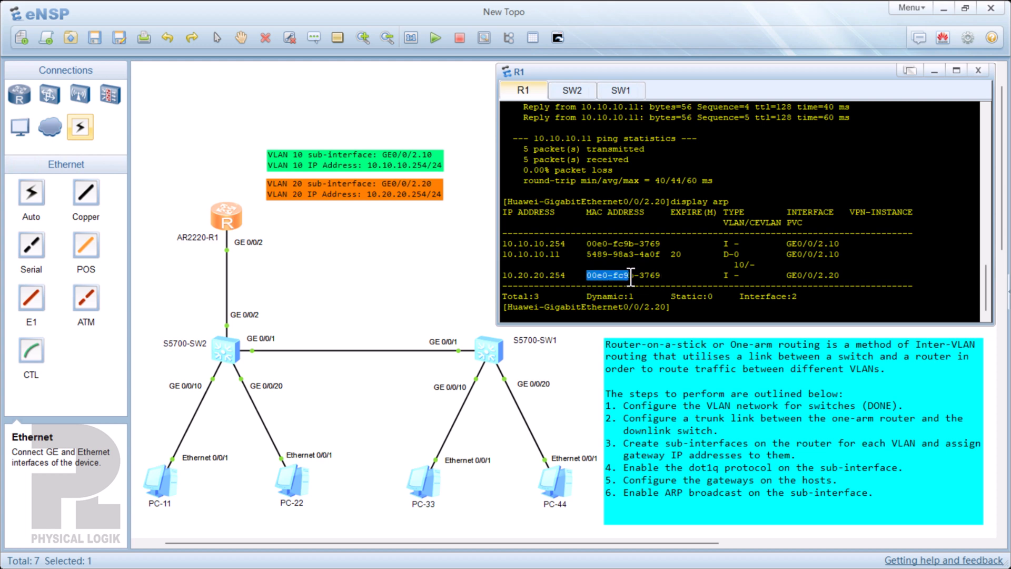
- Test connectivity from R1 to PC-22 with "ping 10.20.20.22"
click(682, 311)
text(ping 10.10.)
key(BackSpace)
key(BackSpace)
key(BackSpace)
text(20.1)
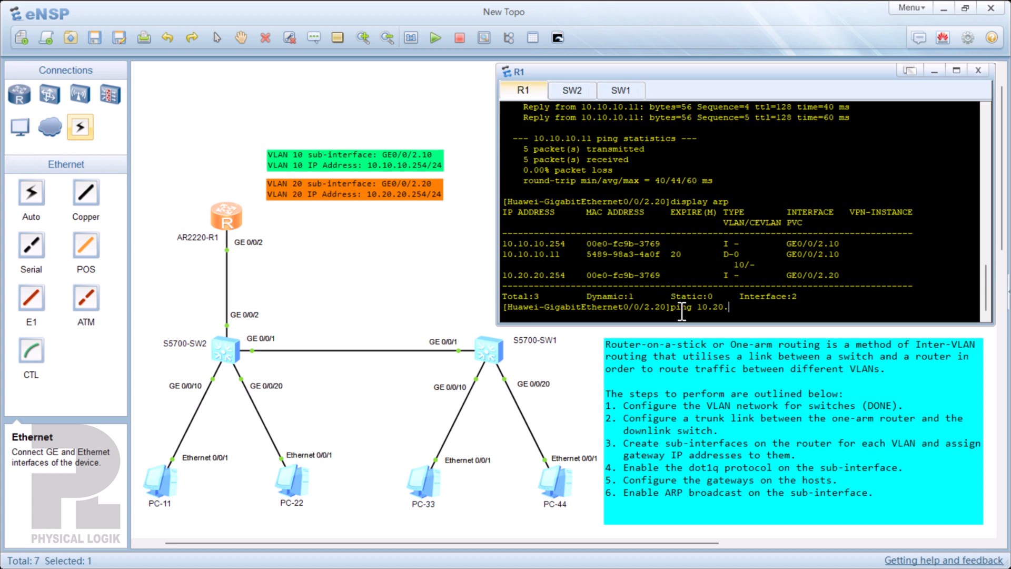
text(0.20.22)
key(Return)
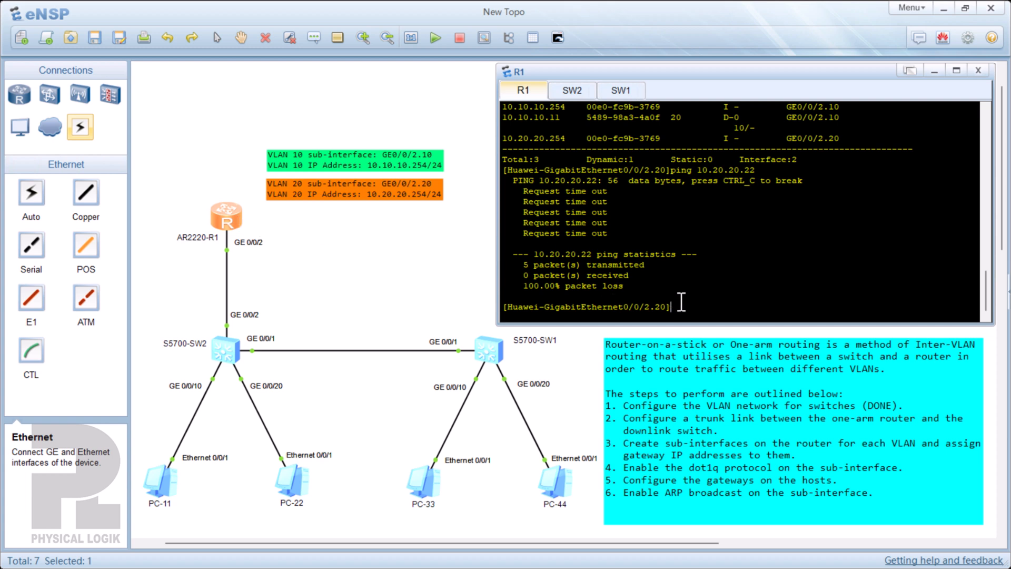
- Enable ARP broadcast on R1's sub-interface 0/0/2.20 with "arp broadcast enable"
text(arp br)
text(oadcast enabl)
text(e)
key(Return)
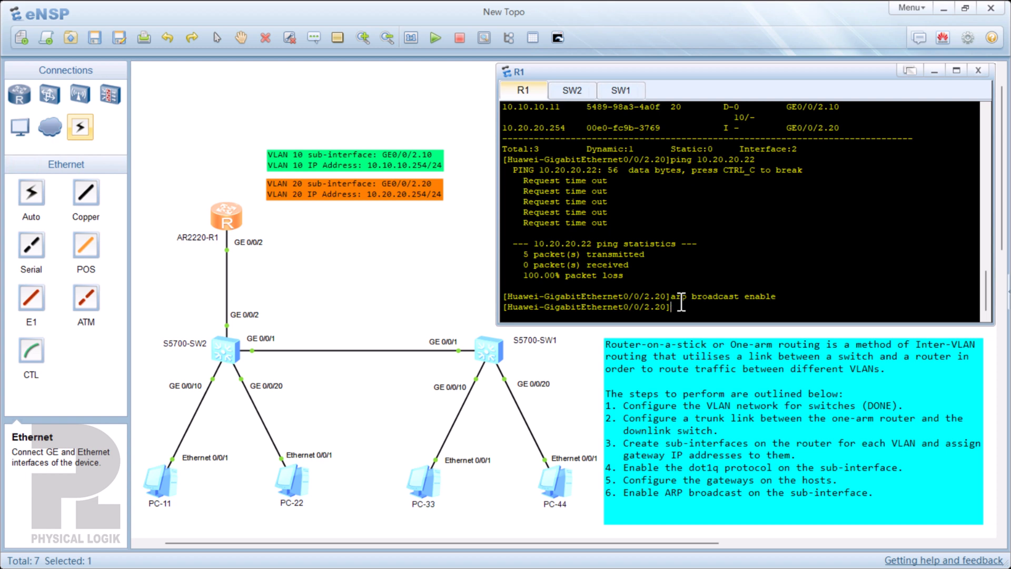
- Switch to R1's sub-interface with "int g0/0/2.10" and enable ARP broadcast there with "arp broadcast enable"
text(int g0/0/2.10)
key(Return)
text(a)
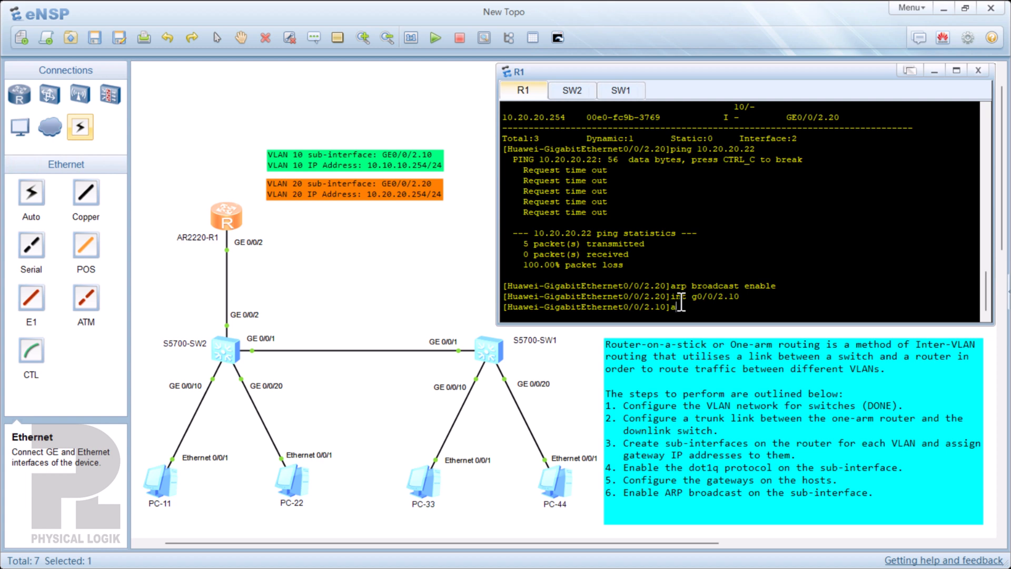
text(rp broadcast enable)
key(Return)
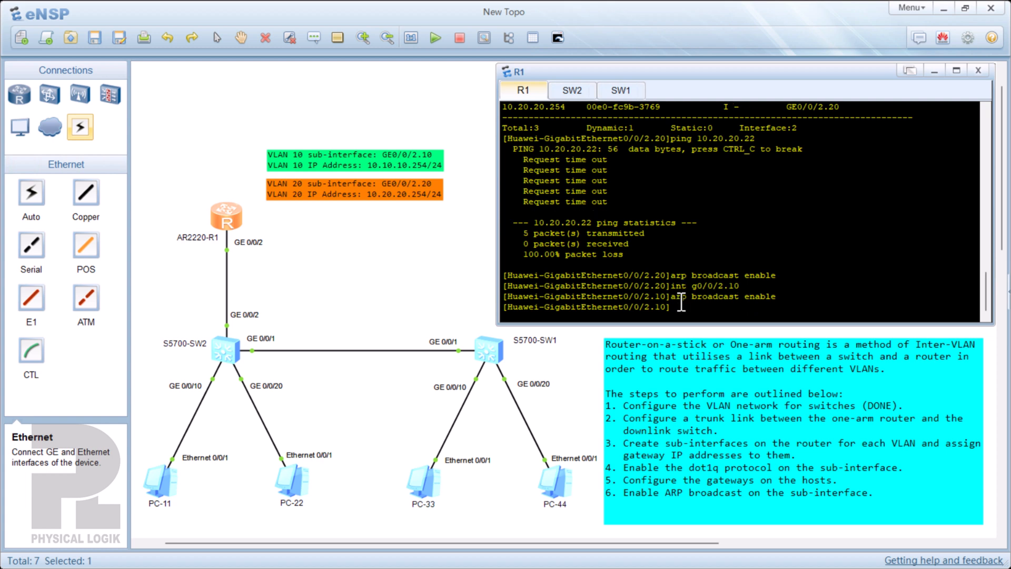
- Test connectivity from R1 to PC-44 with "ping 10.20.20.44"
key(Return)
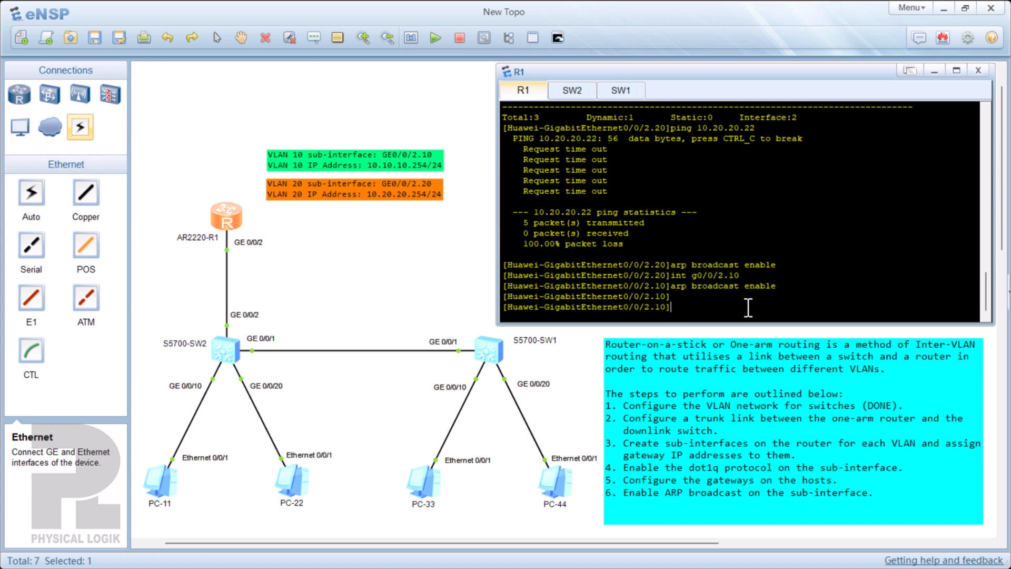
text(ping 10.20.20.44)
key(Return)
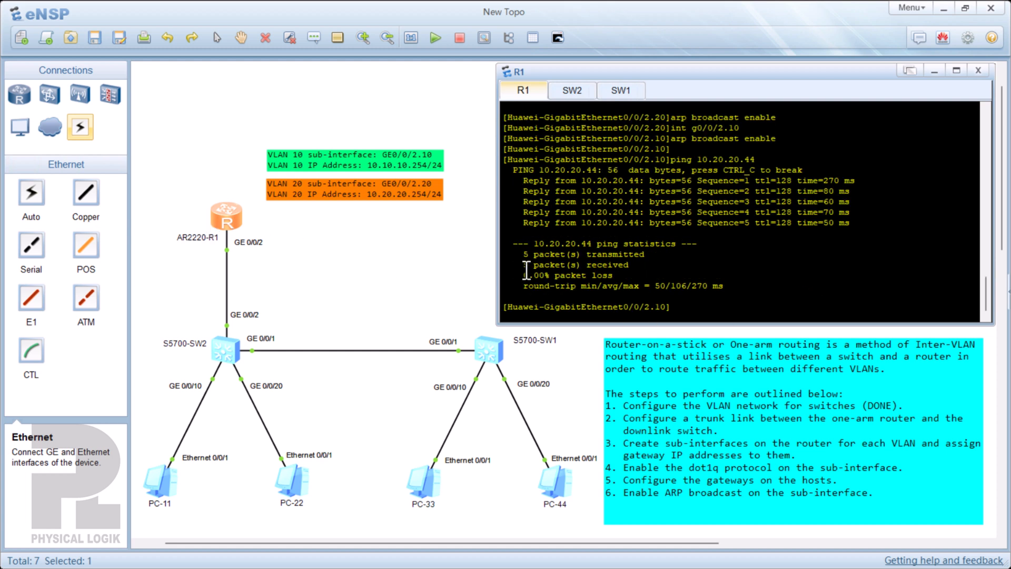
- Test inter-VLAN connectivity from PC-11 to PC-22 with "ping 10.20.20.22" and examine the first response line
double_click(162, 479)
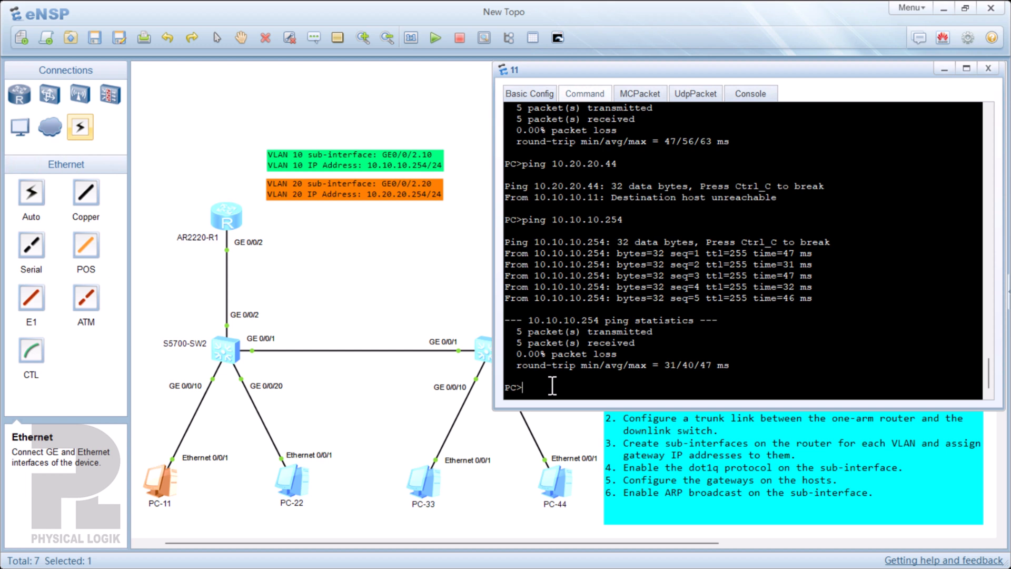
text(ping 10.20.20.22)
key(Return)
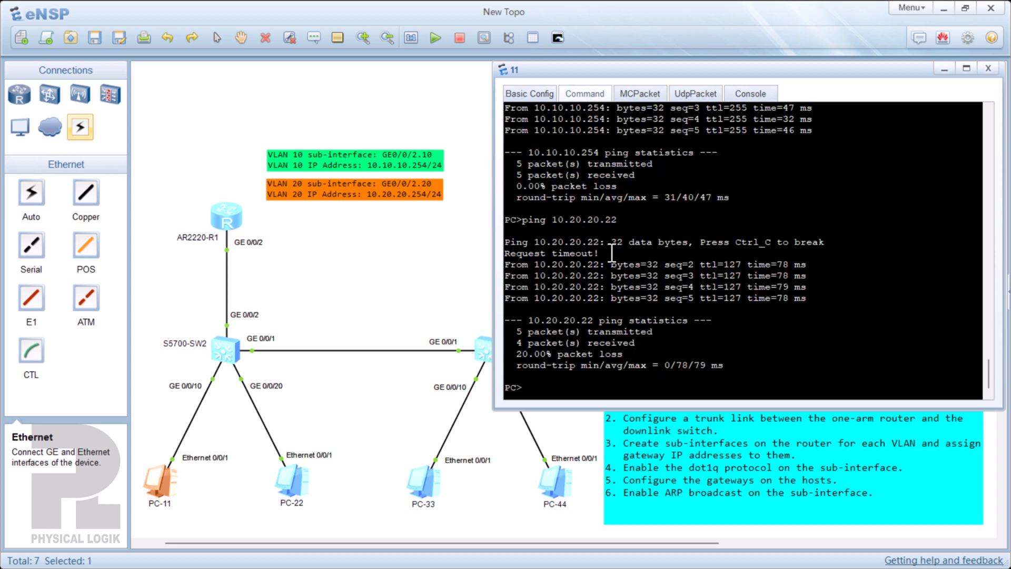
drag(613, 253, 506, 253)
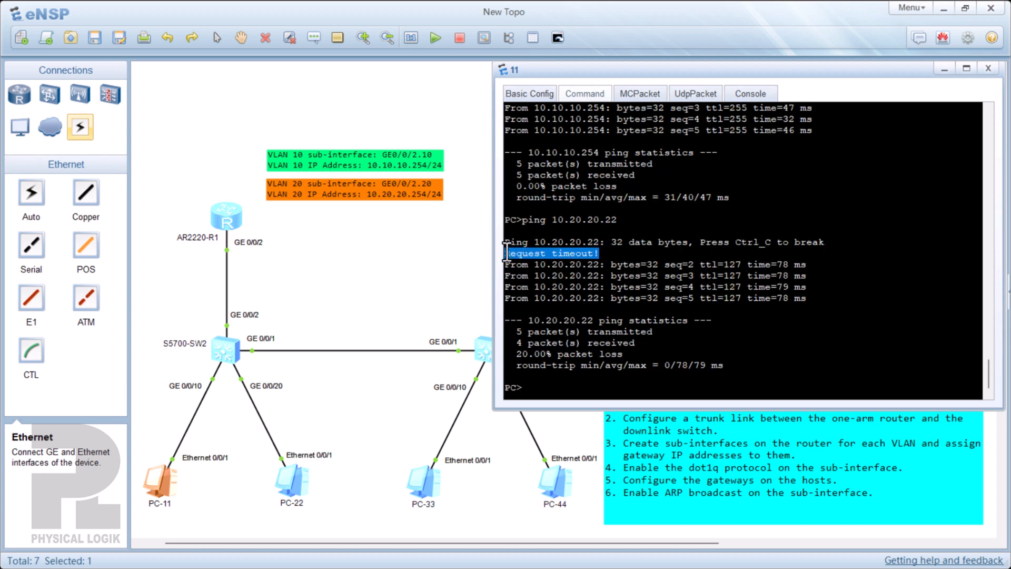
drag(603, 252, 506, 252)
click(658, 360)
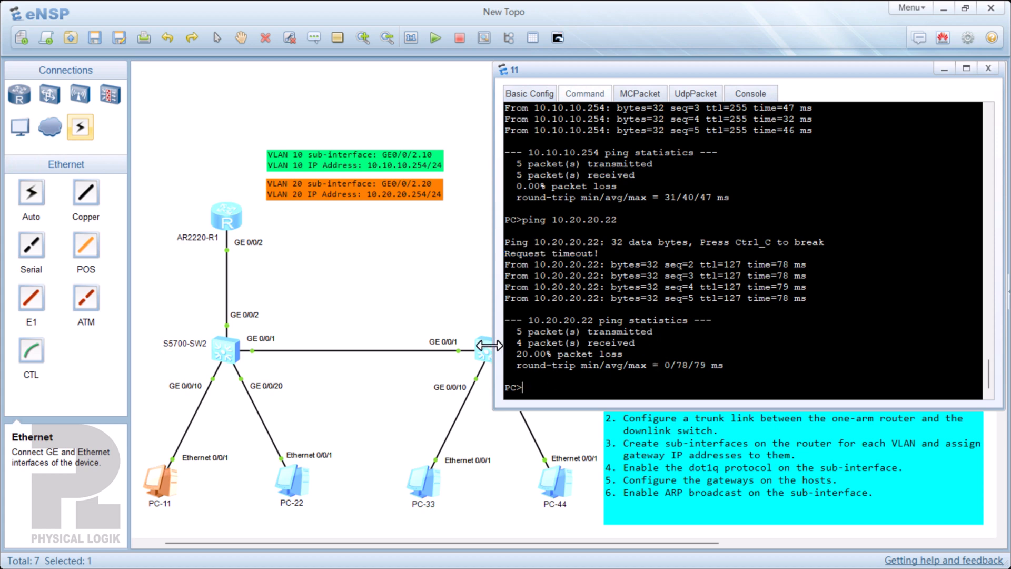
- Test inter-VLAN connectivity from PC-22 to PC-33 with "ping 10.10.10.33"
double_click(302, 473)
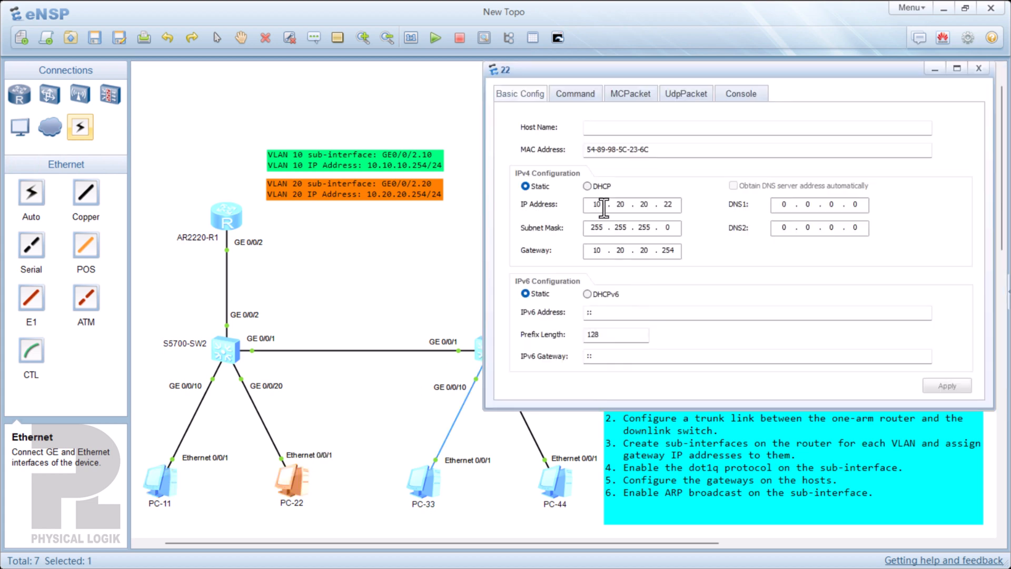
click(576, 96)
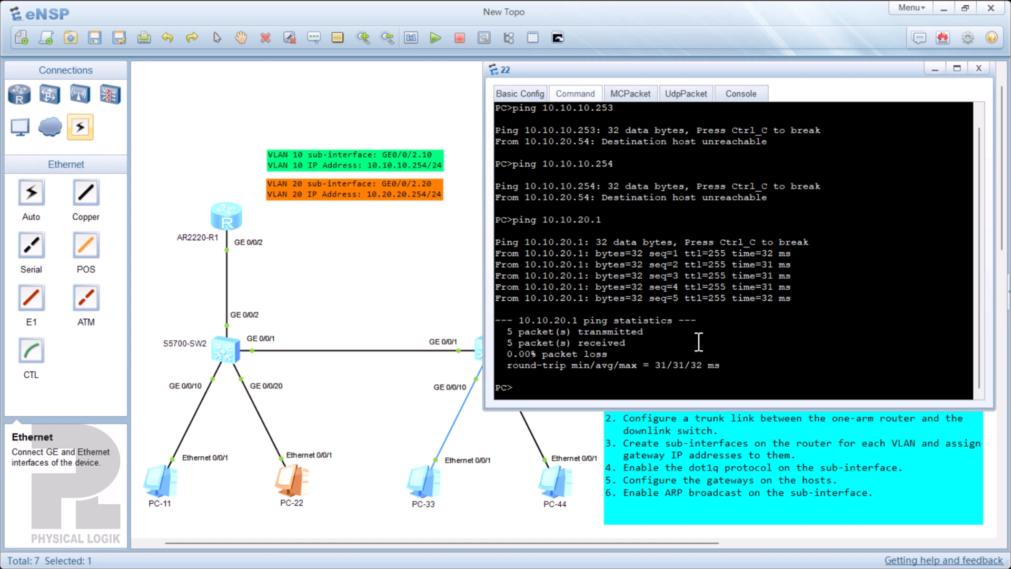
text(ping 10.10.10.33)
key(Return)
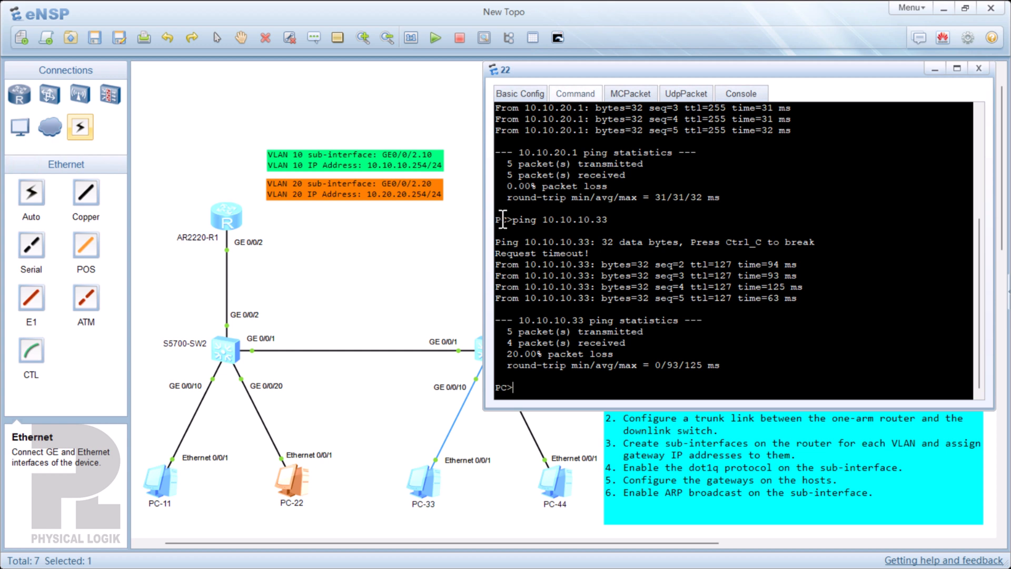
- Examine the ping command, replies and statistics for 10.10.10.33 on PC-22, and return to the topology
drag(504, 220, 614, 220)
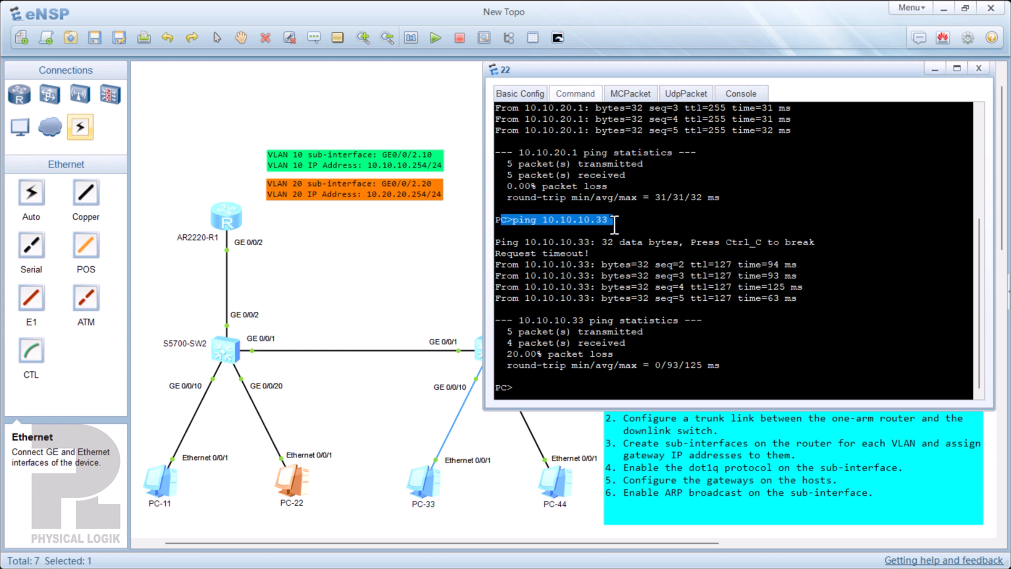
click(616, 219)
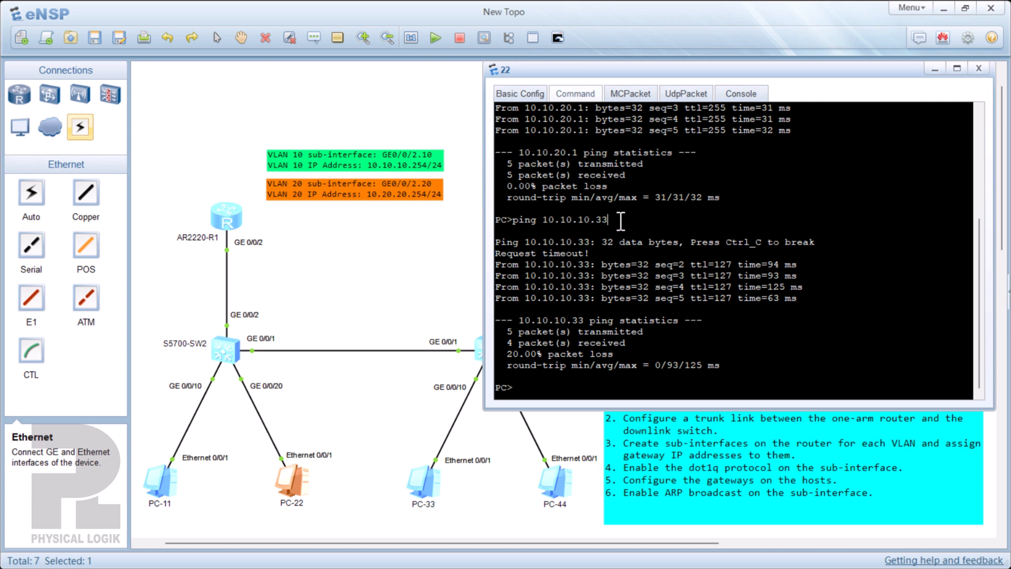
drag(610, 221, 499, 224)
click(500, 224)
drag(497, 219, 804, 302)
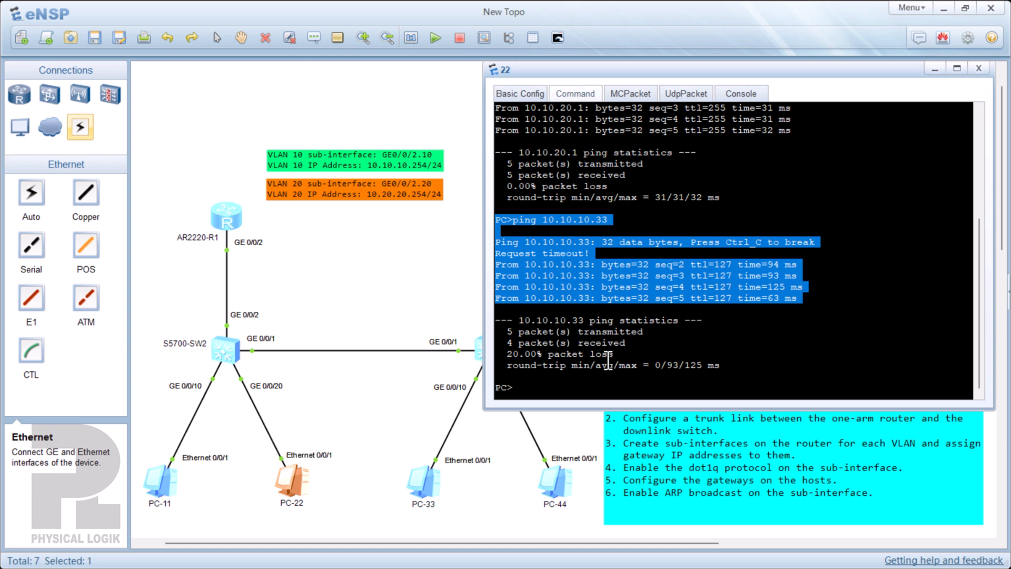
drag(546, 383, 496, 131)
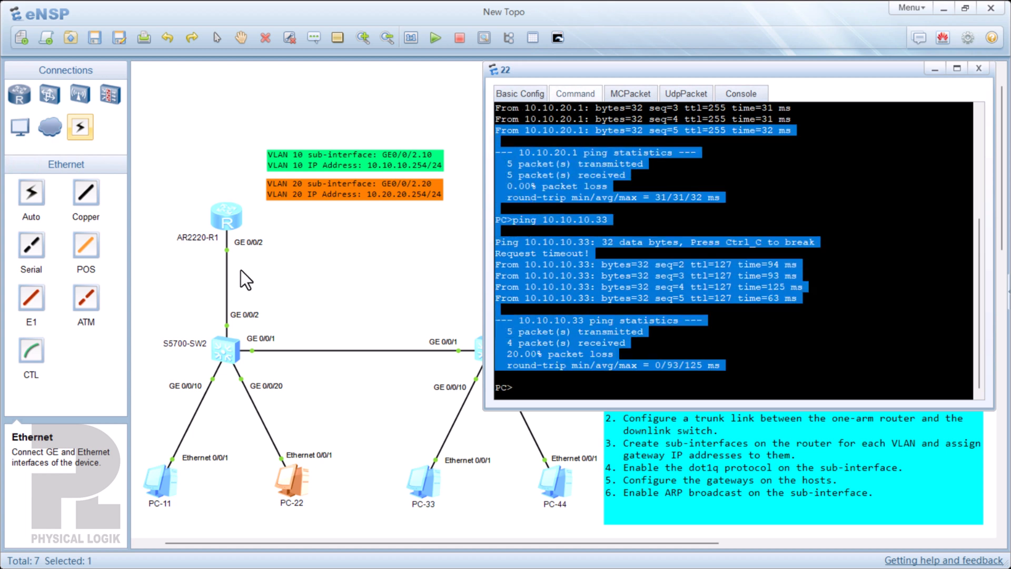
click(397, 293)
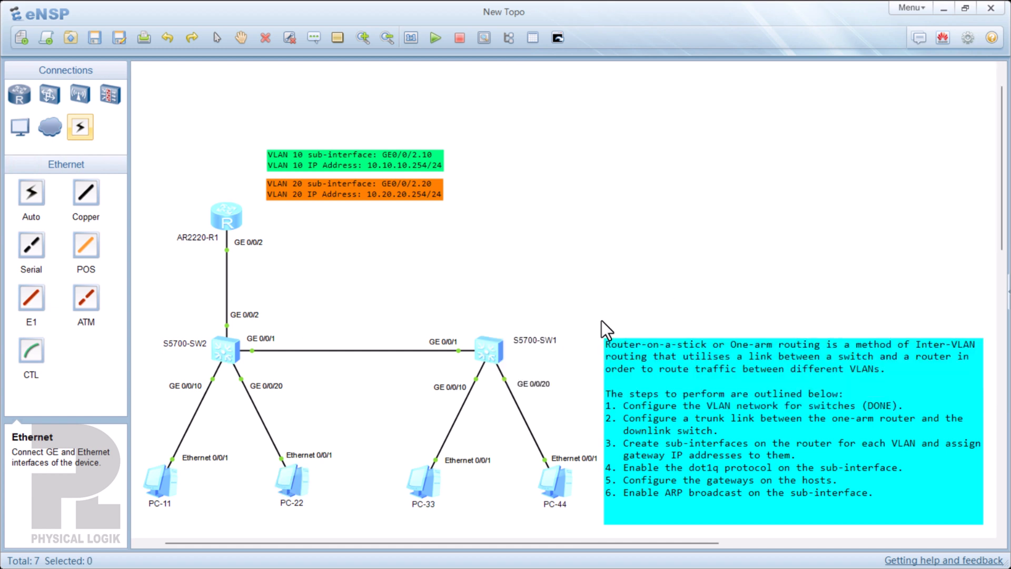